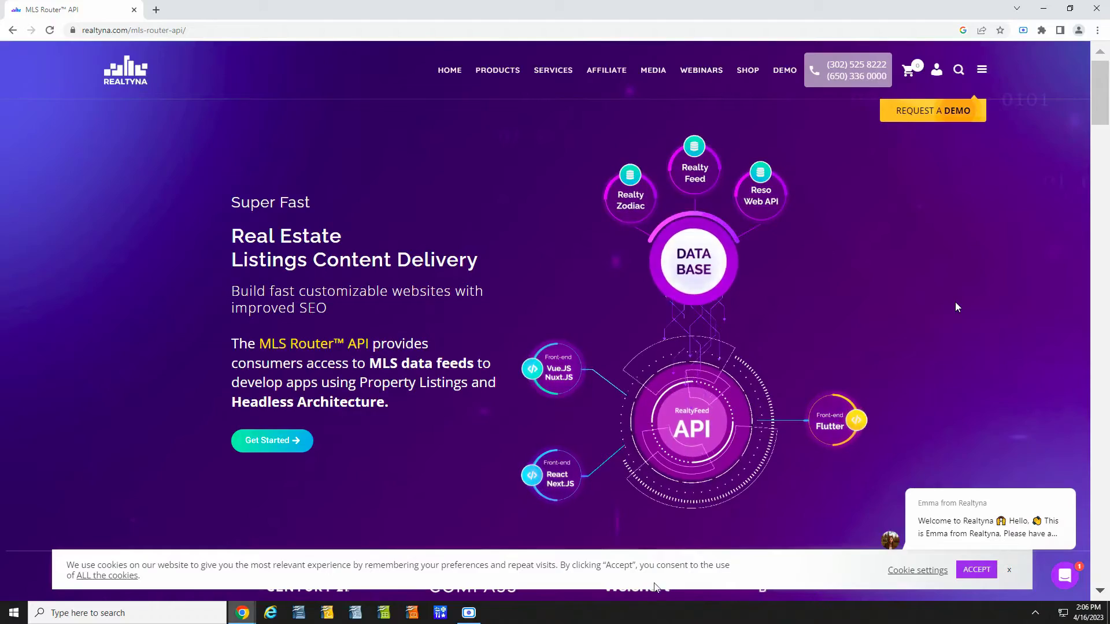
# Step: Scroll through the MLS Router pricing table and request a demo
pyautogui.scroll(-12, 1078, 190)
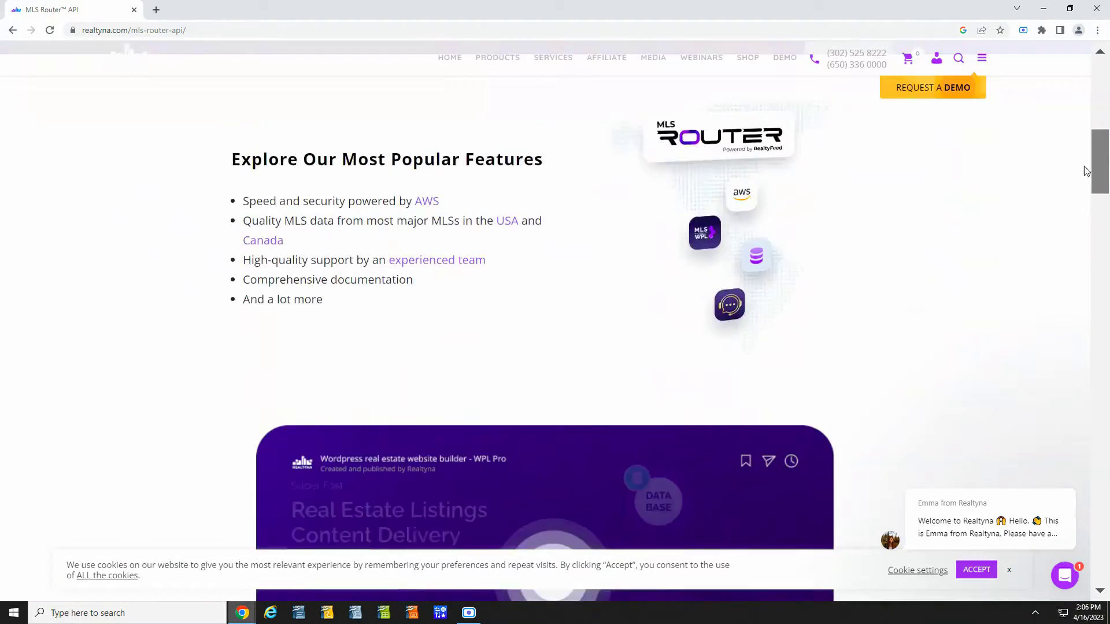
pyautogui.moveTo(1081, 194); pyautogui.dragTo(1077, 505)
pyautogui.scroll(-1, 1077, 506)
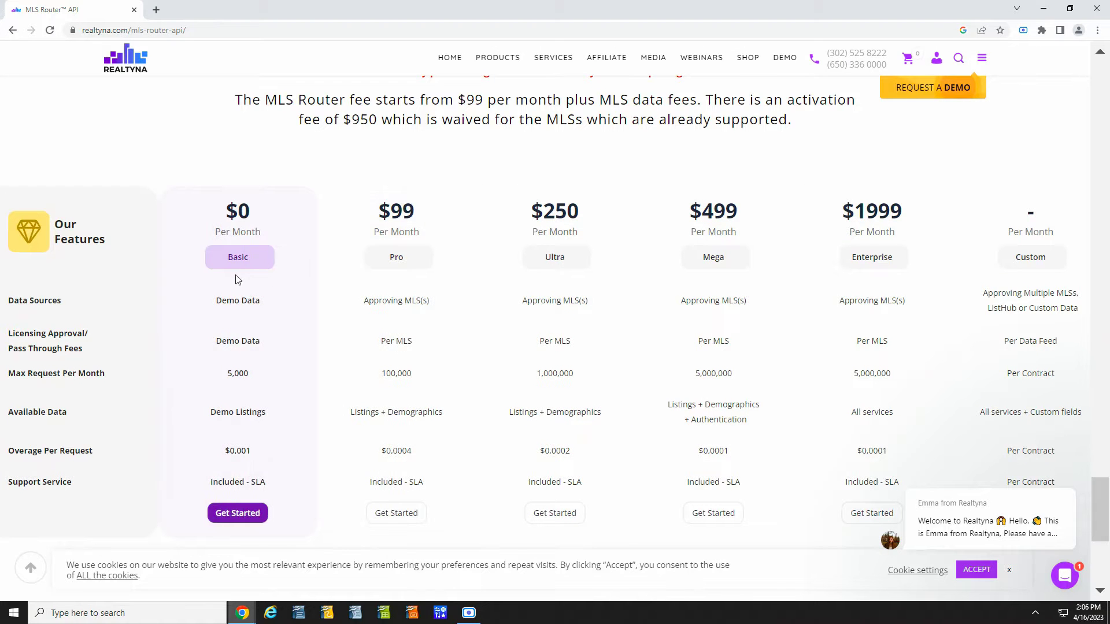
pyautogui.click(924, 89)
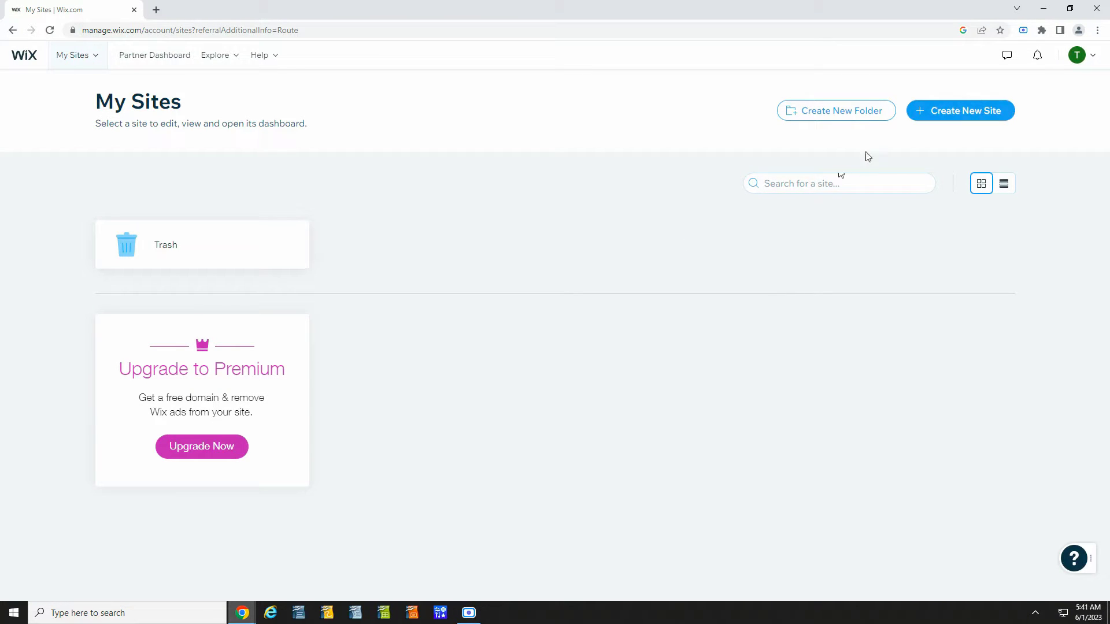
# Step: Create a new Real Estate Agent site and start editing the Real Estate Firm template
pyautogui.click(934, 114)
pyautogui.write('real esta')
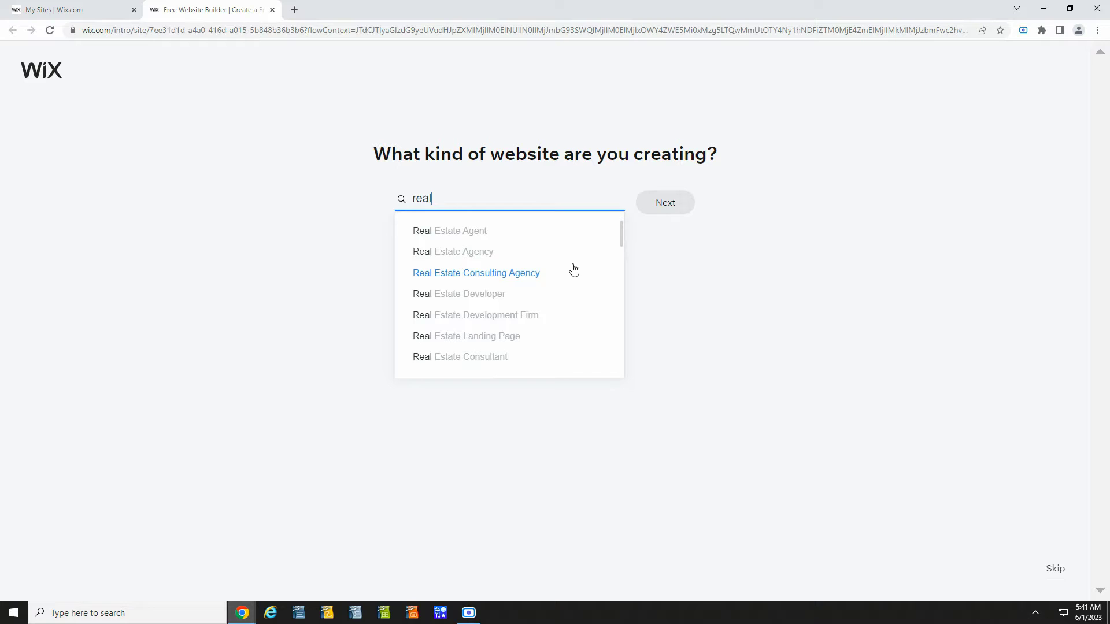
pyautogui.click(495, 232)
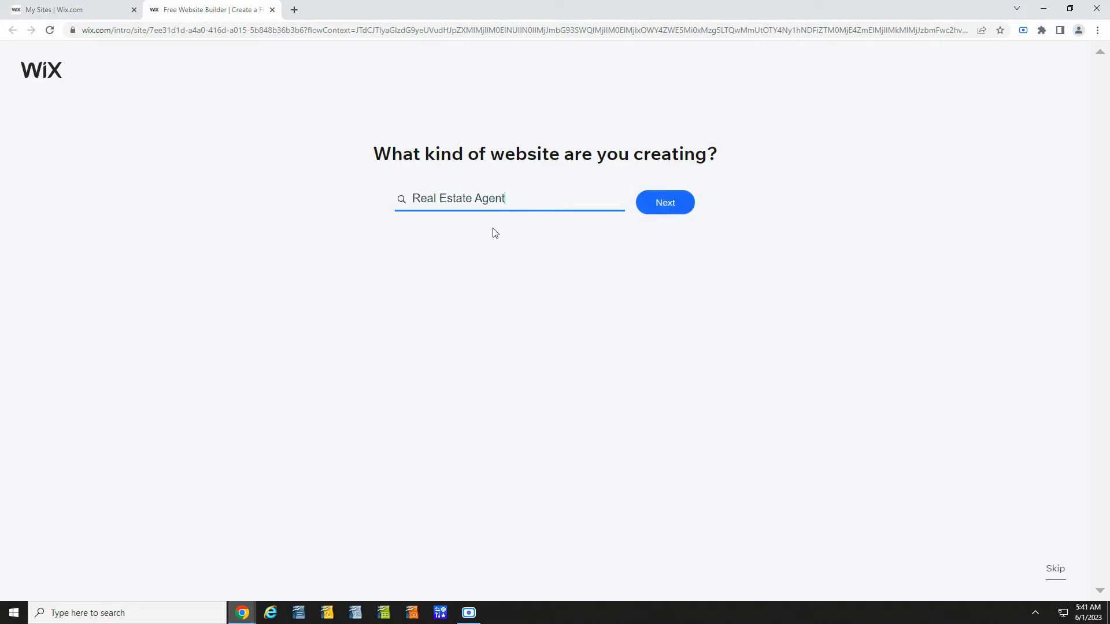
pyautogui.click(681, 207)
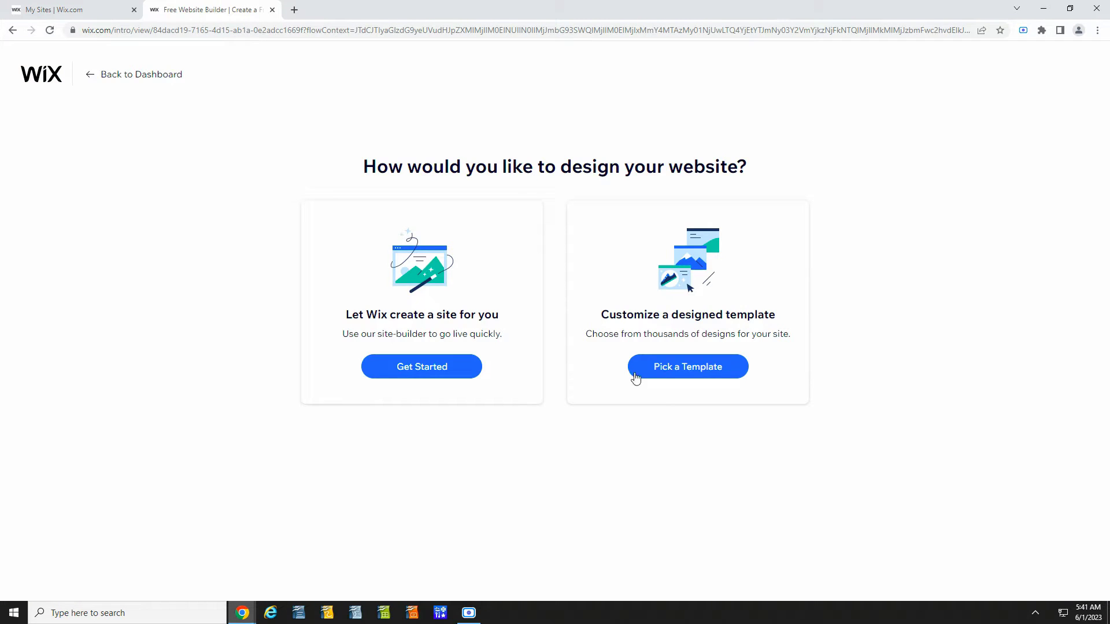
pyautogui.click(644, 371)
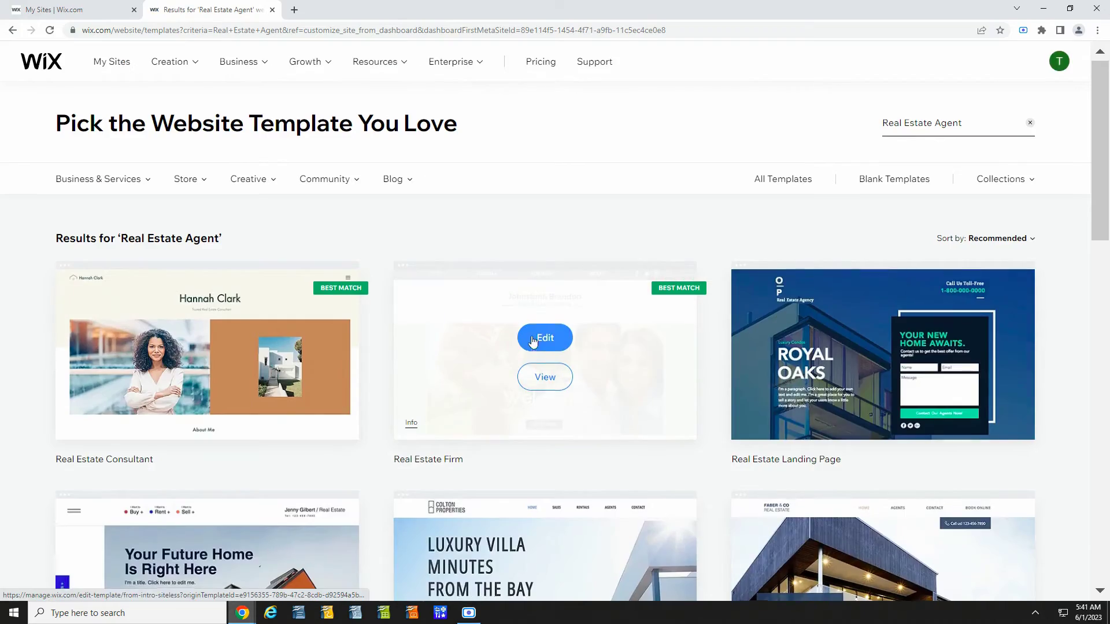
pyautogui.scroll(-6, 533, 340)
pyautogui.scroll(-6, 533, 340)
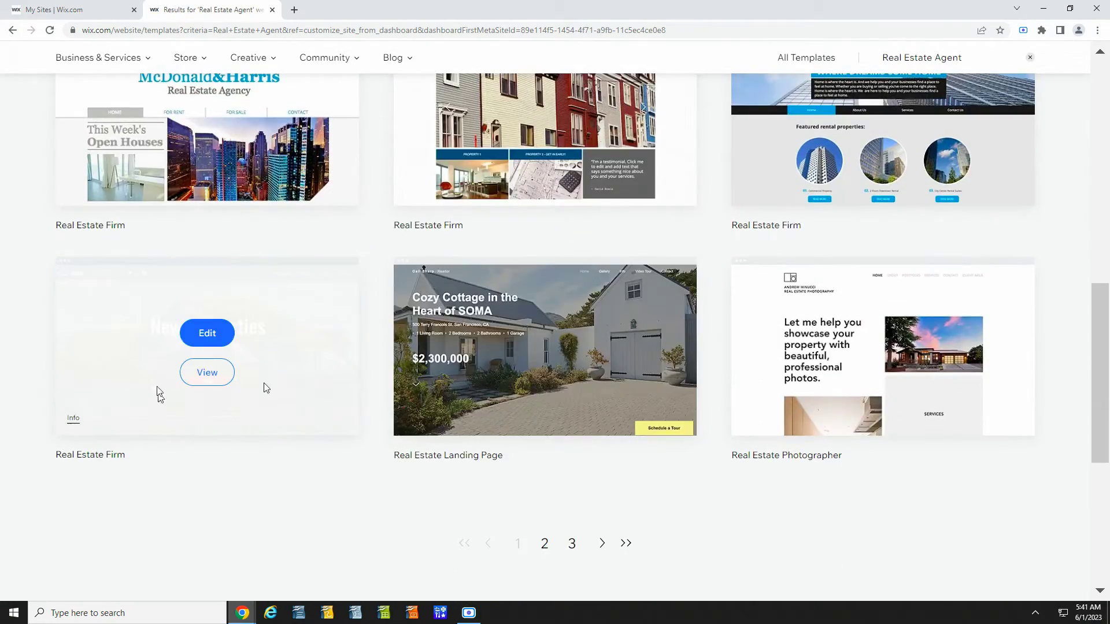
pyautogui.click(196, 333)
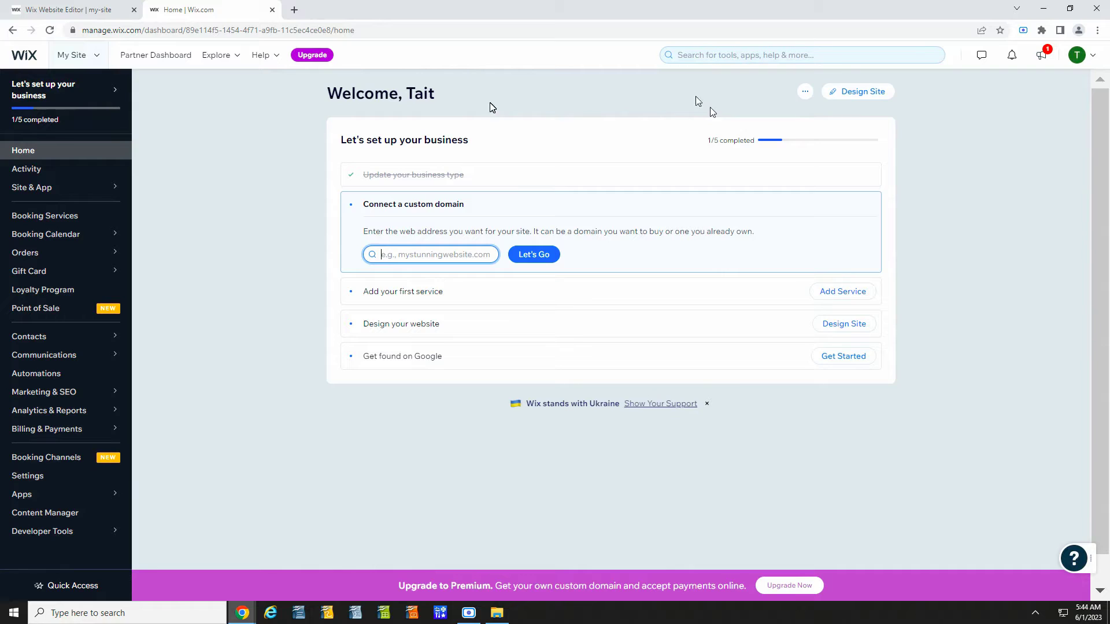
# Step: Add a collaborator by pasting their e-mail and giving them the Website Designer role
pyautogui.click(805, 93)
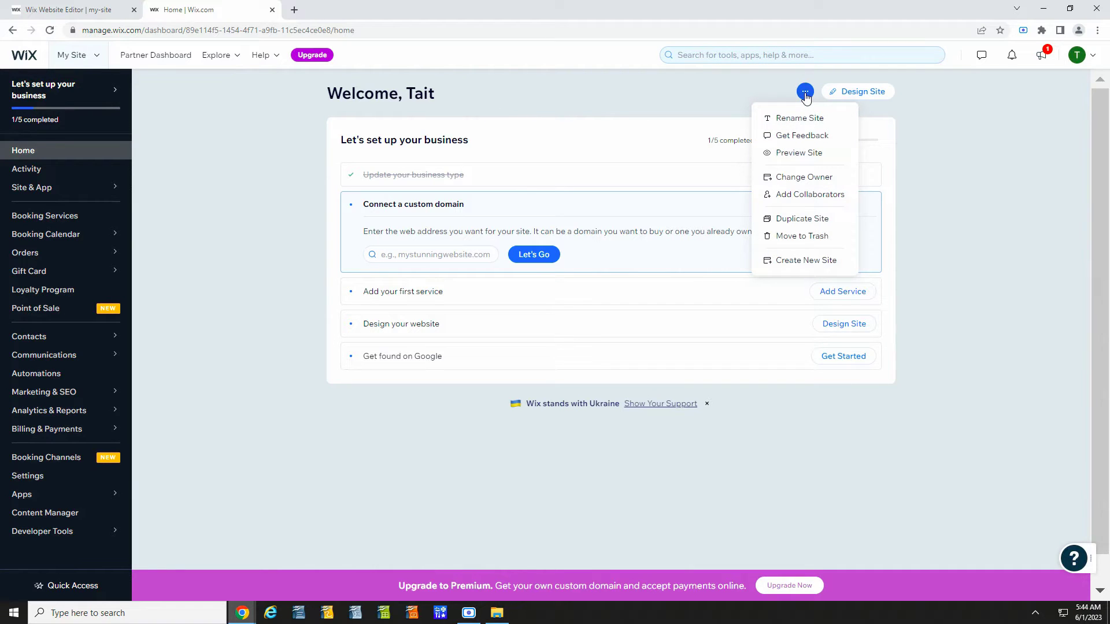
pyautogui.click(803, 195)
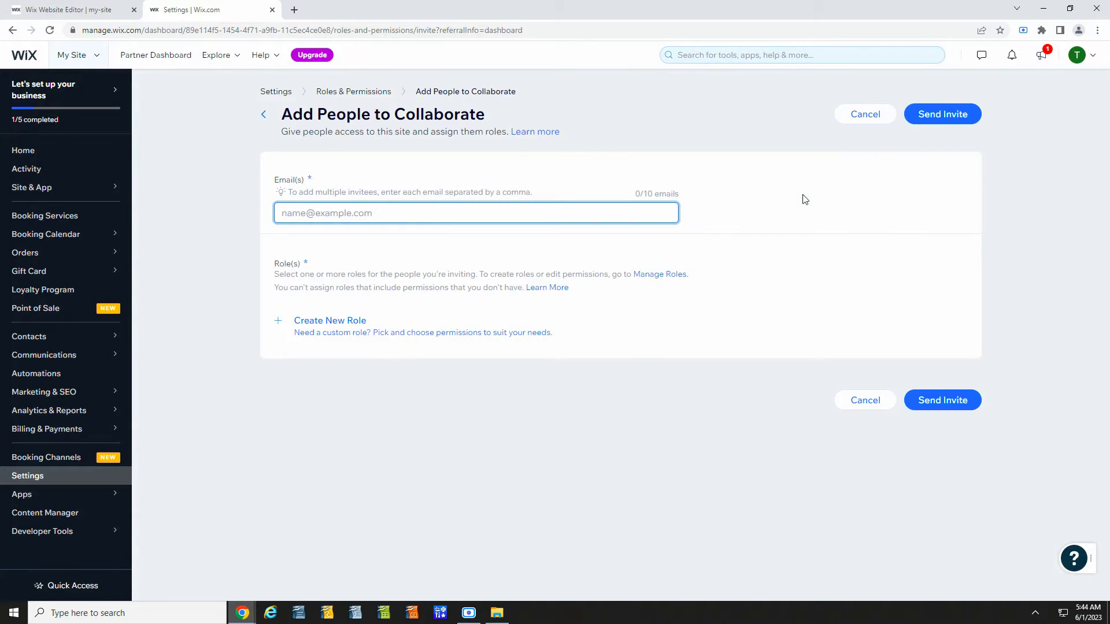
pyautogui.rightClick(332, 212)
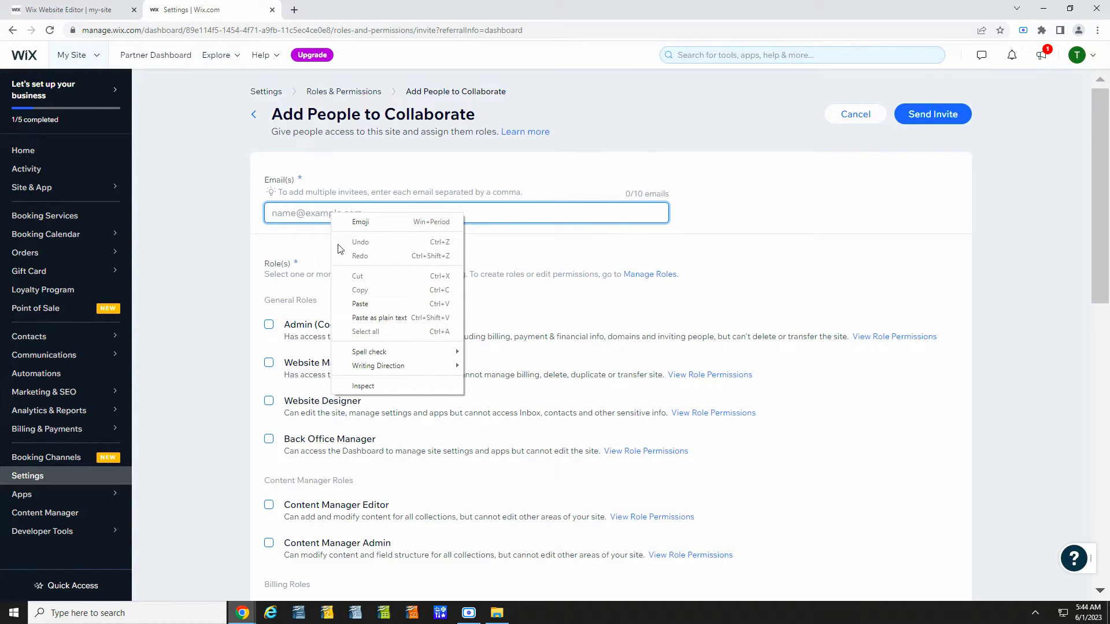
pyautogui.click(359, 303)
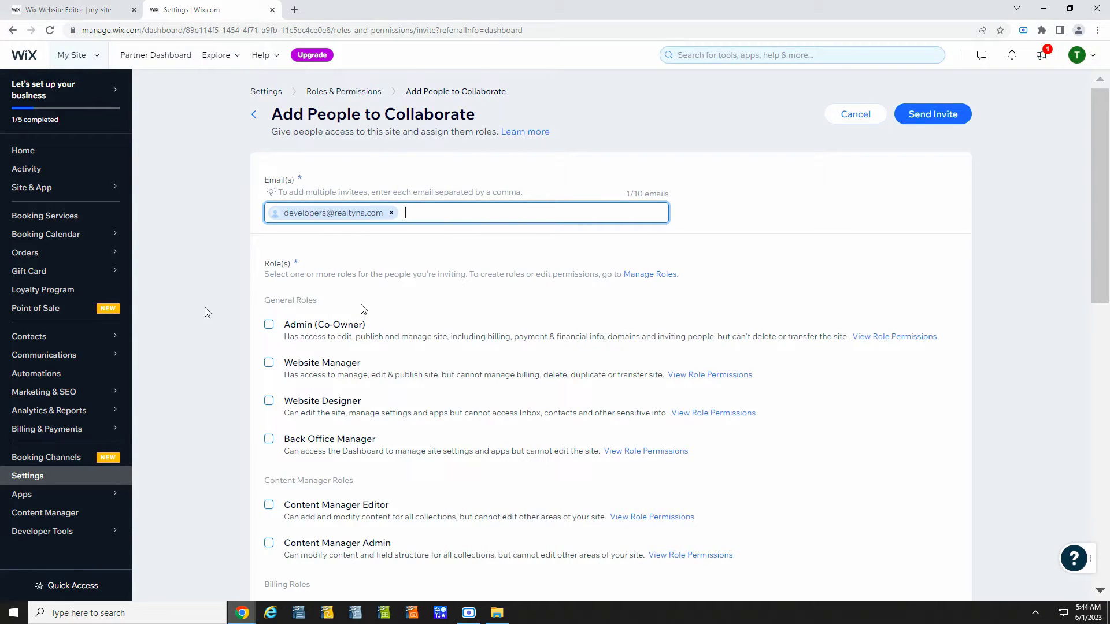
pyautogui.click(269, 401)
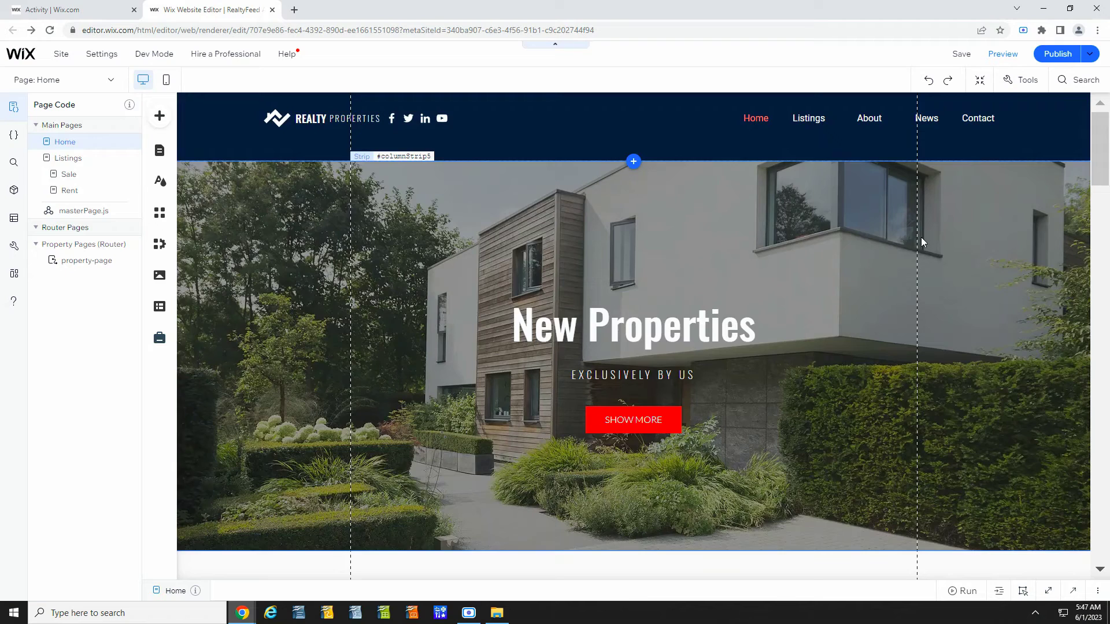
# Step: Scroll down the Home page below the New Properties hero in the editor
pyautogui.scroll(-14, 920, 240)
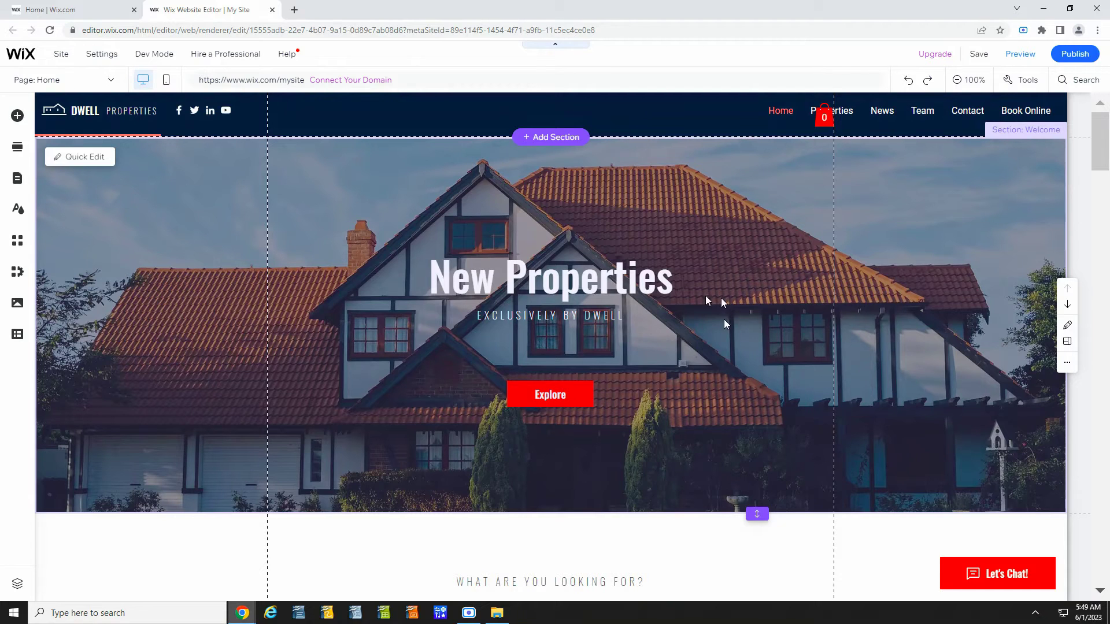
# Step: Rename the Team page to About Us
pyautogui.click(17, 183)
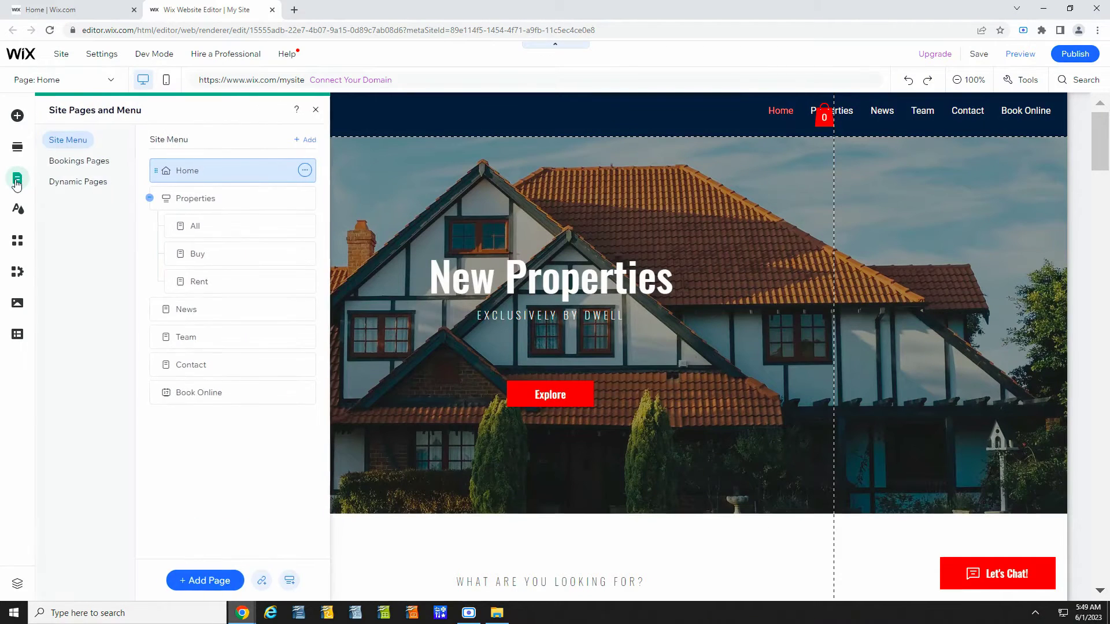
pyautogui.click(305, 337)
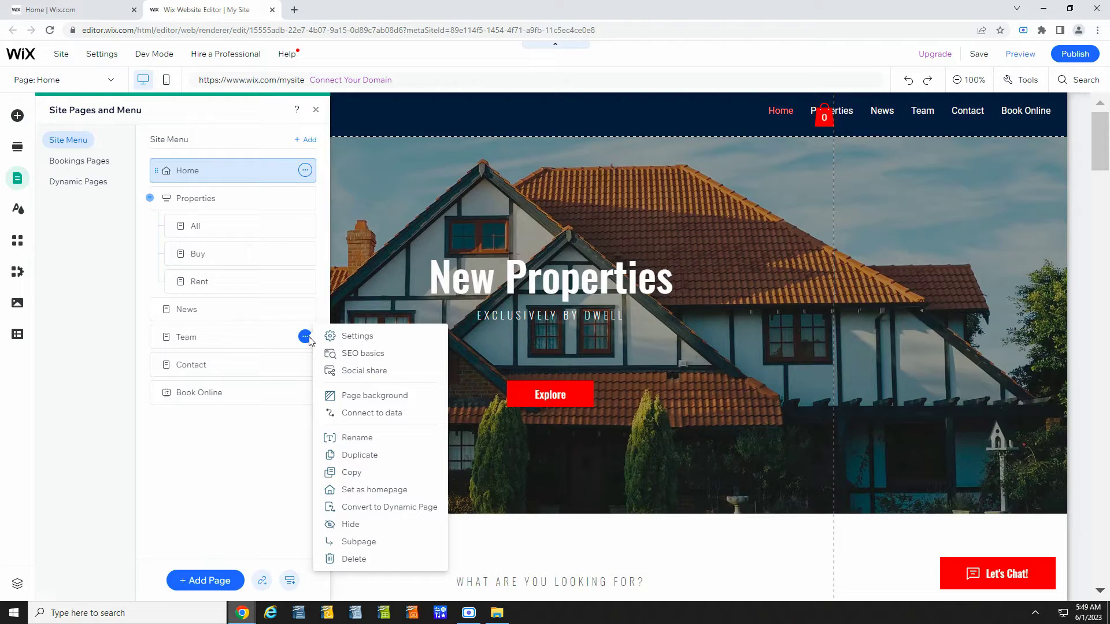
pyautogui.click(356, 438)
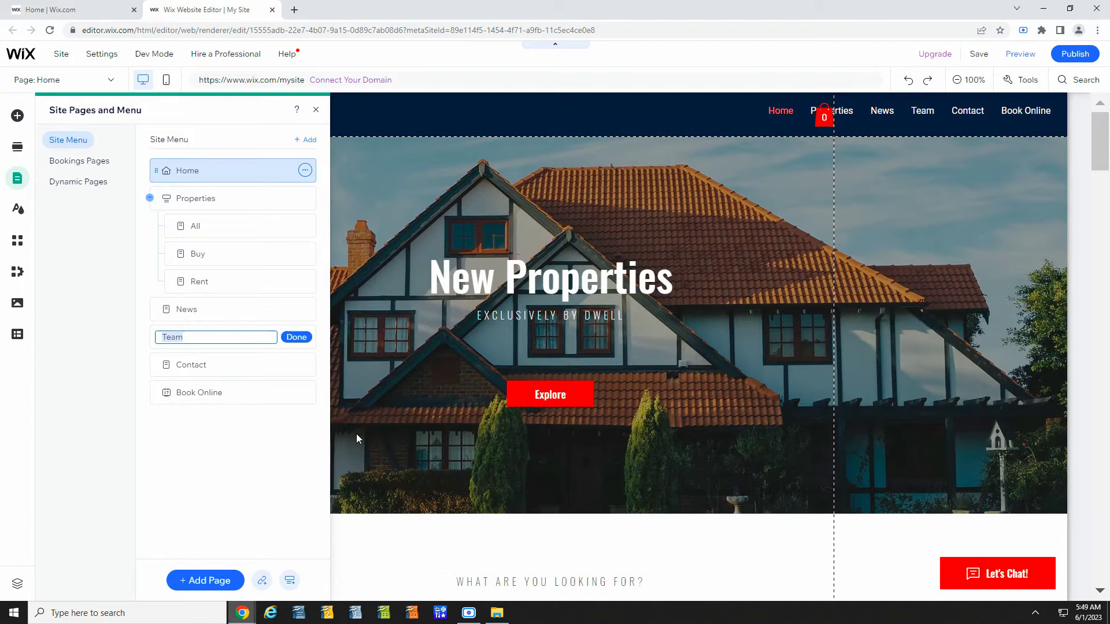
pyautogui.write('About Us')
pyautogui.click(295, 337)
# Step: Delete the News page
pyautogui.click(305, 309)
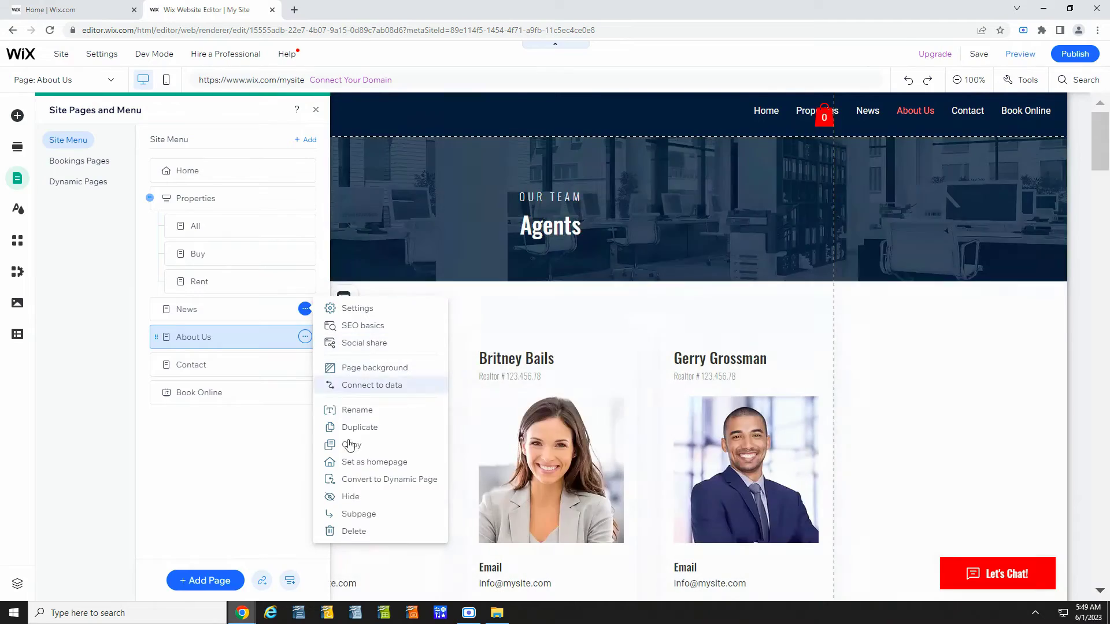
pyautogui.click(353, 531)
pyautogui.click(687, 366)
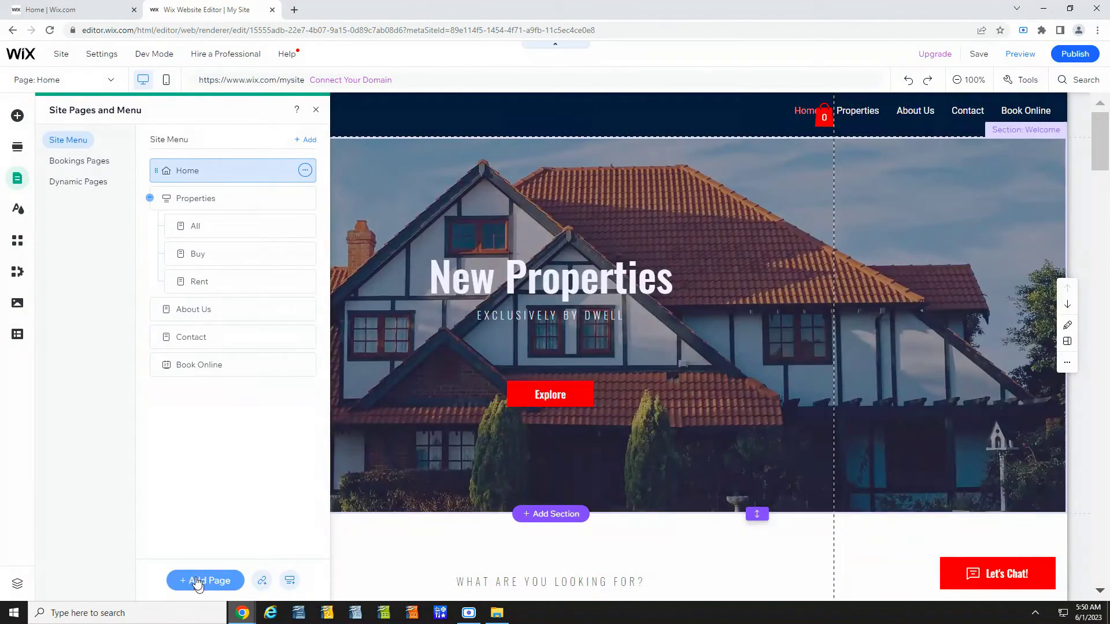
# Step: Add a blank page named Market Trends
pyautogui.click(199, 582)
pyautogui.click(170, 116)
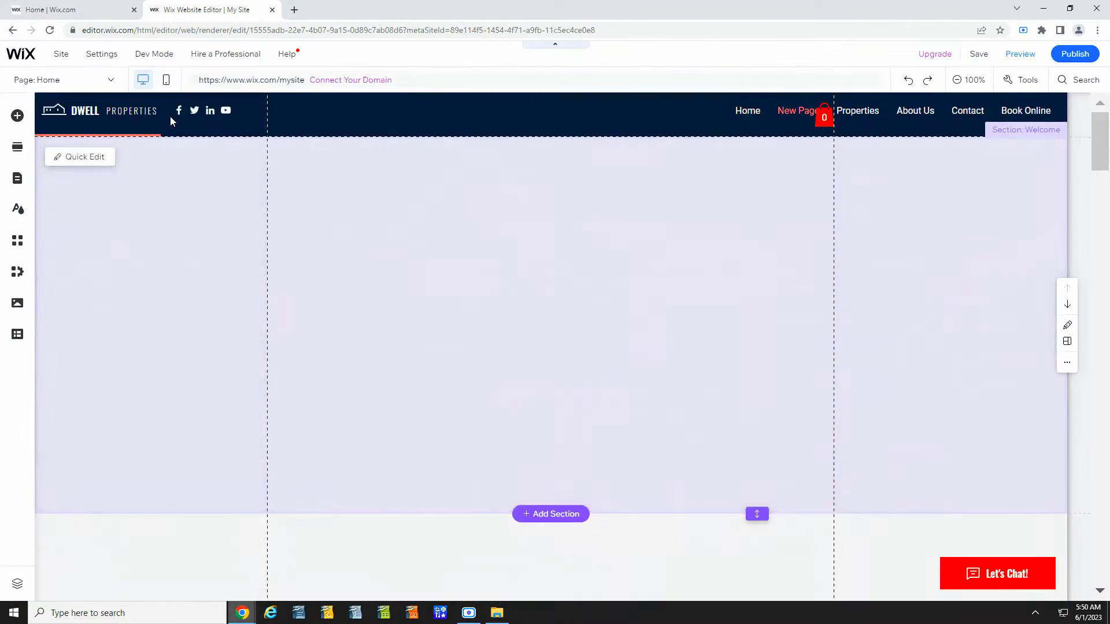
pyautogui.write('Mr')
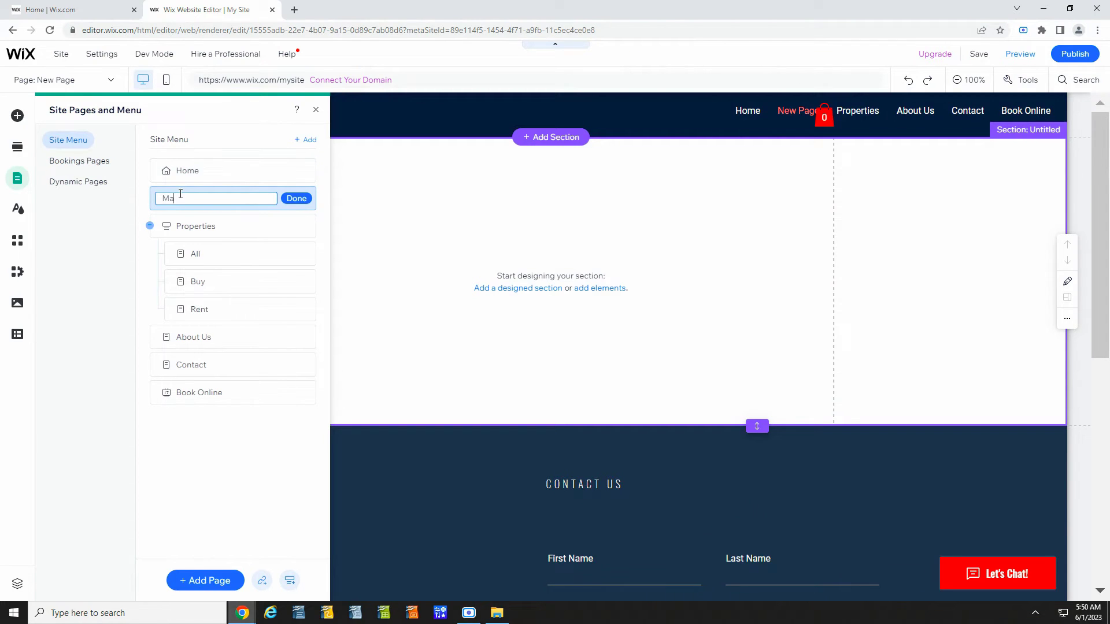
pyautogui.write('rket Trends')
pyautogui.click(294, 199)
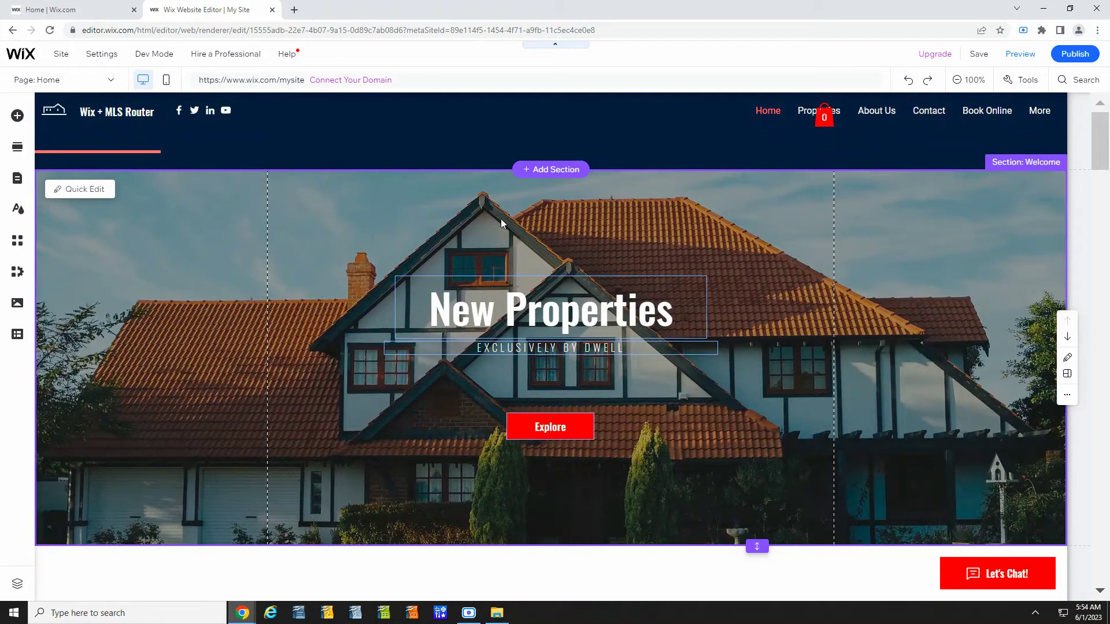
pyautogui.click(78, 111)
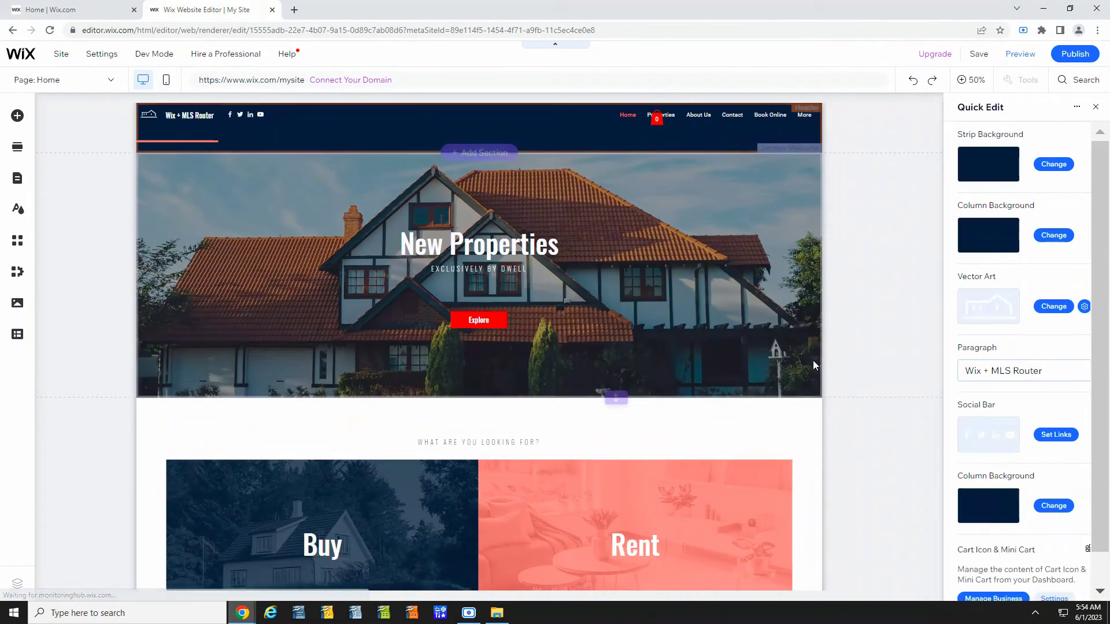
pyautogui.click(1053, 307)
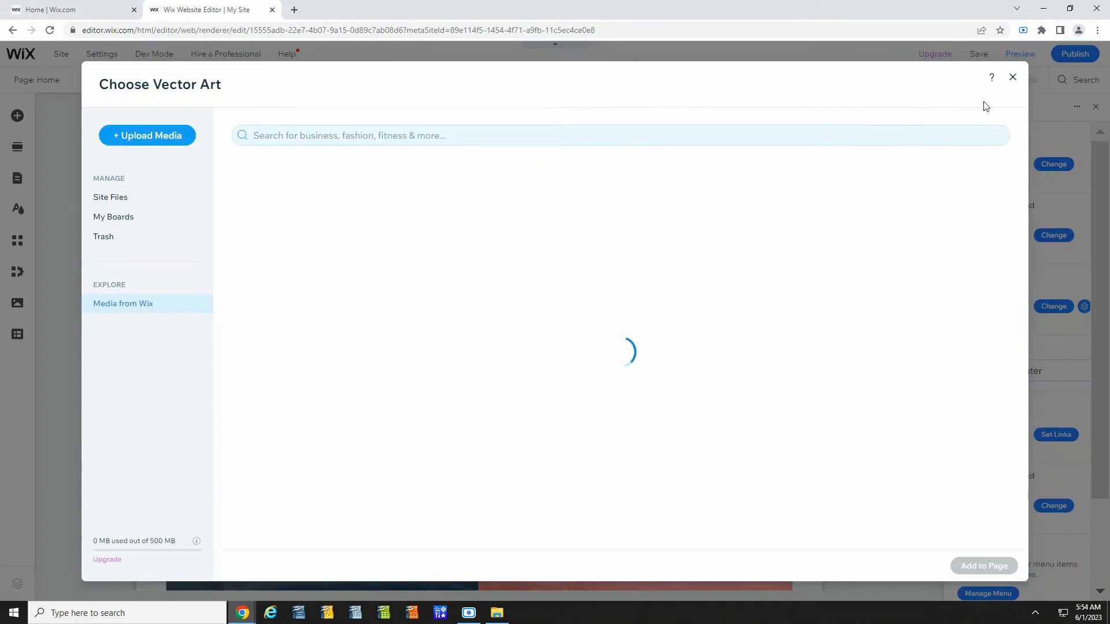
pyautogui.click(1012, 77)
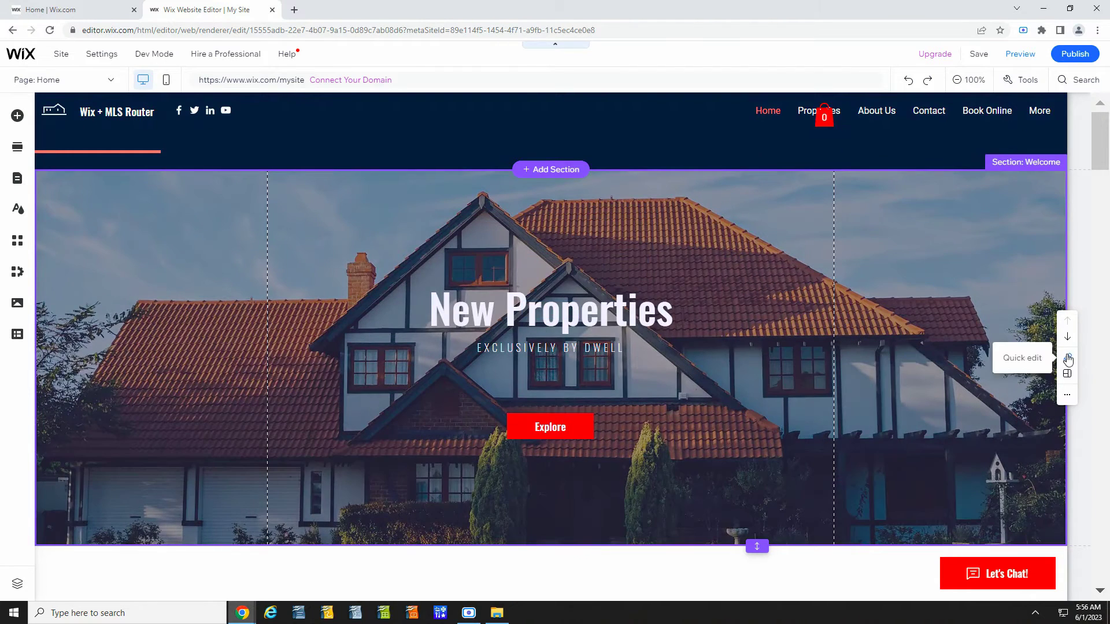
# Step: Browse stock videos for the hero background but keep the house photo, then close the panel
pyautogui.click(1067, 357)
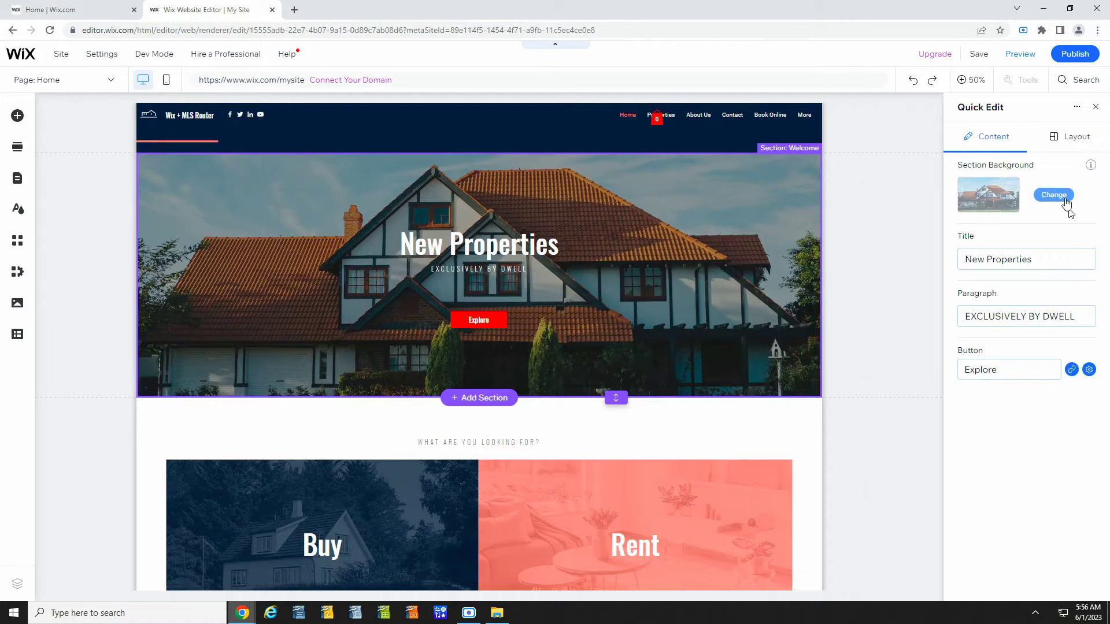
pyautogui.click(1067, 199)
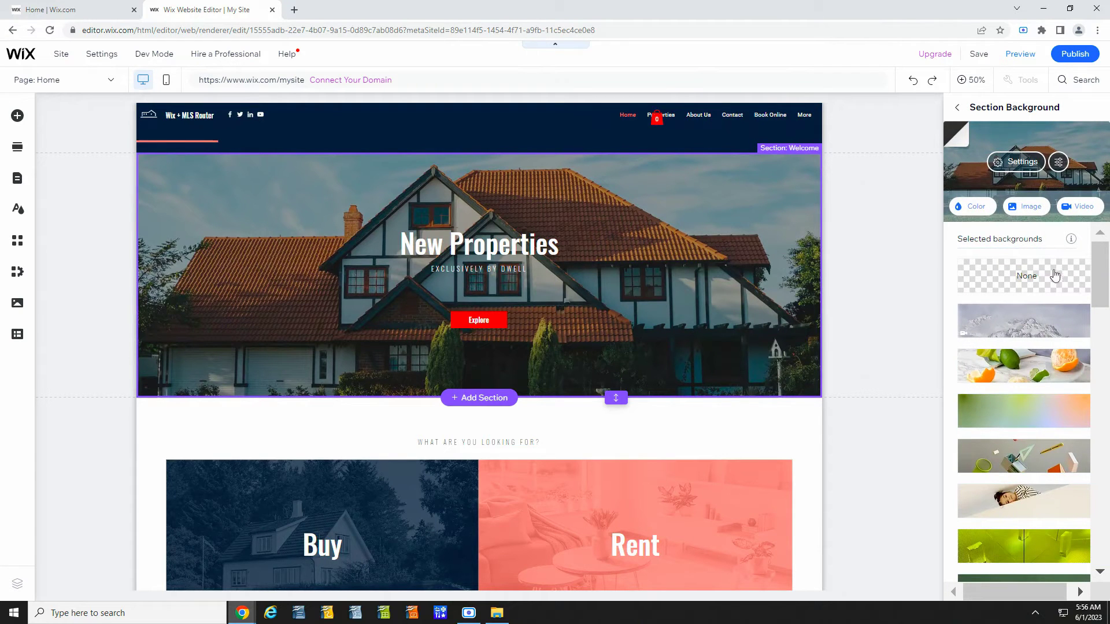
pyautogui.click(1076, 206)
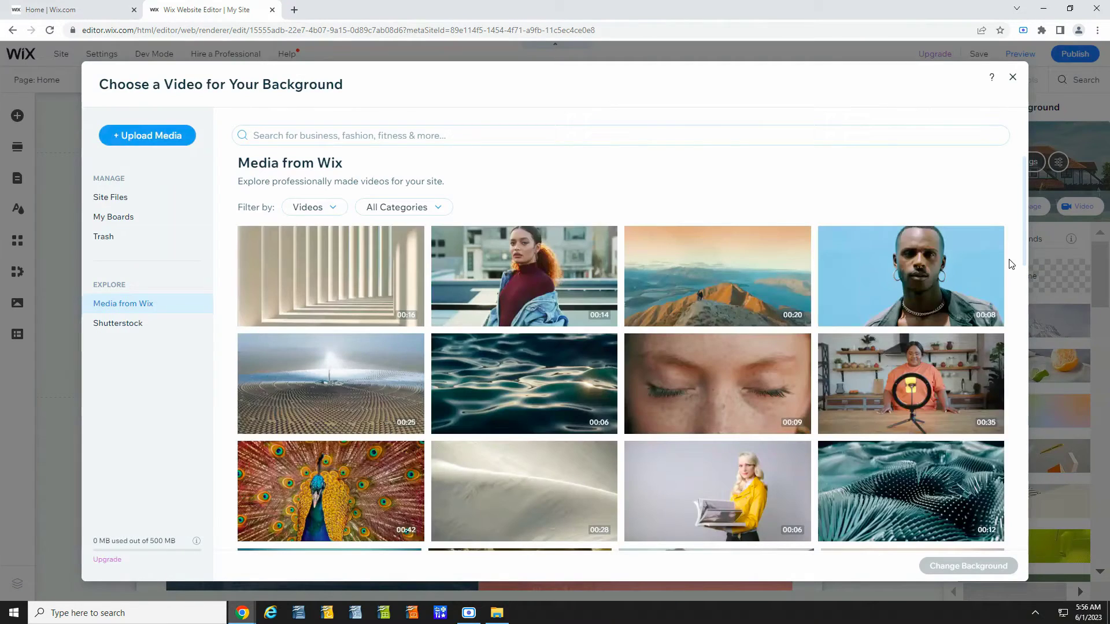
pyautogui.click(1012, 78)
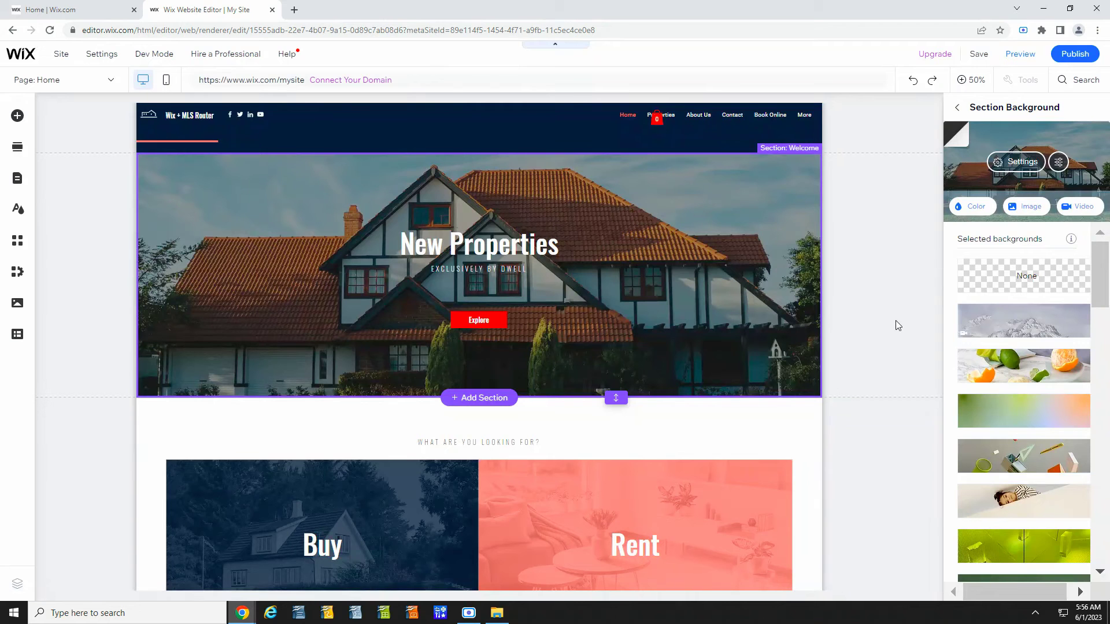
pyautogui.click(957, 109)
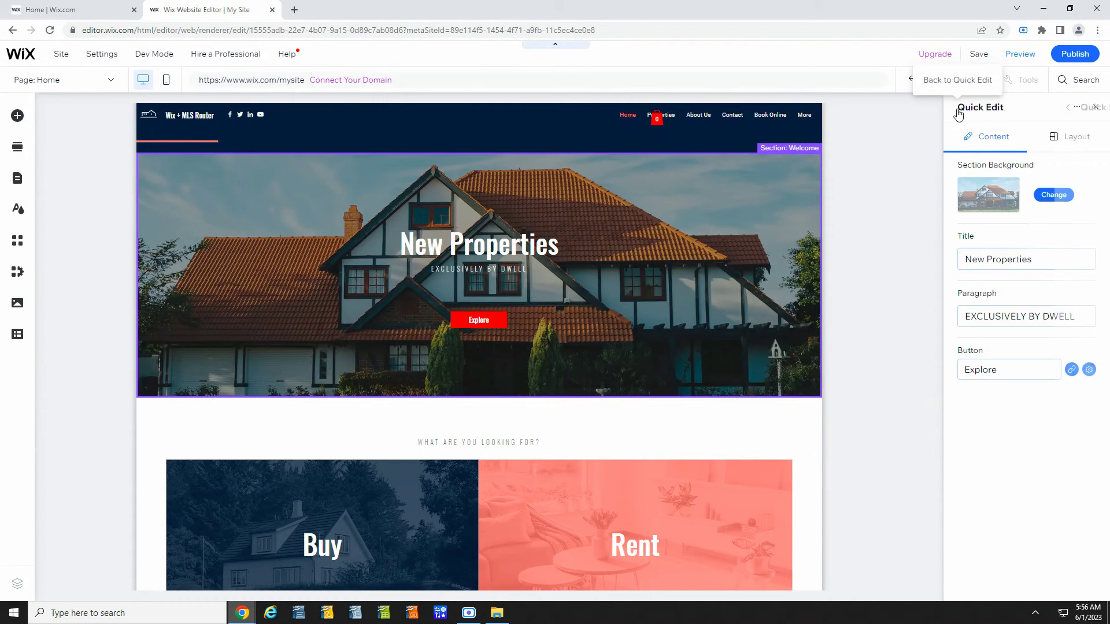
pyautogui.click(1095, 108)
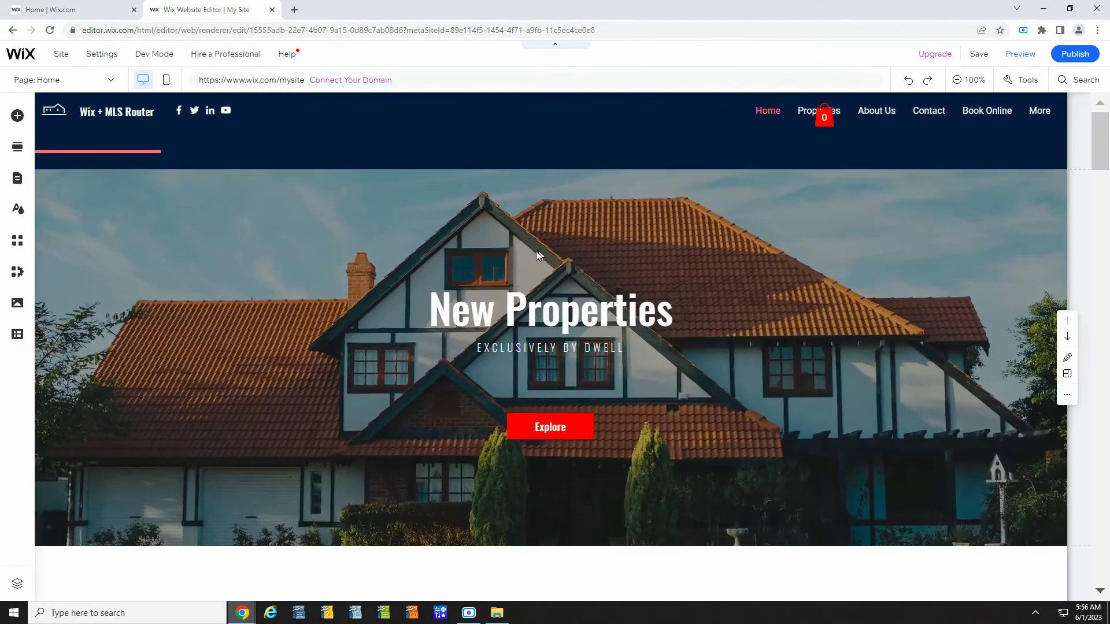
pyautogui.scroll(-7, 536, 254)
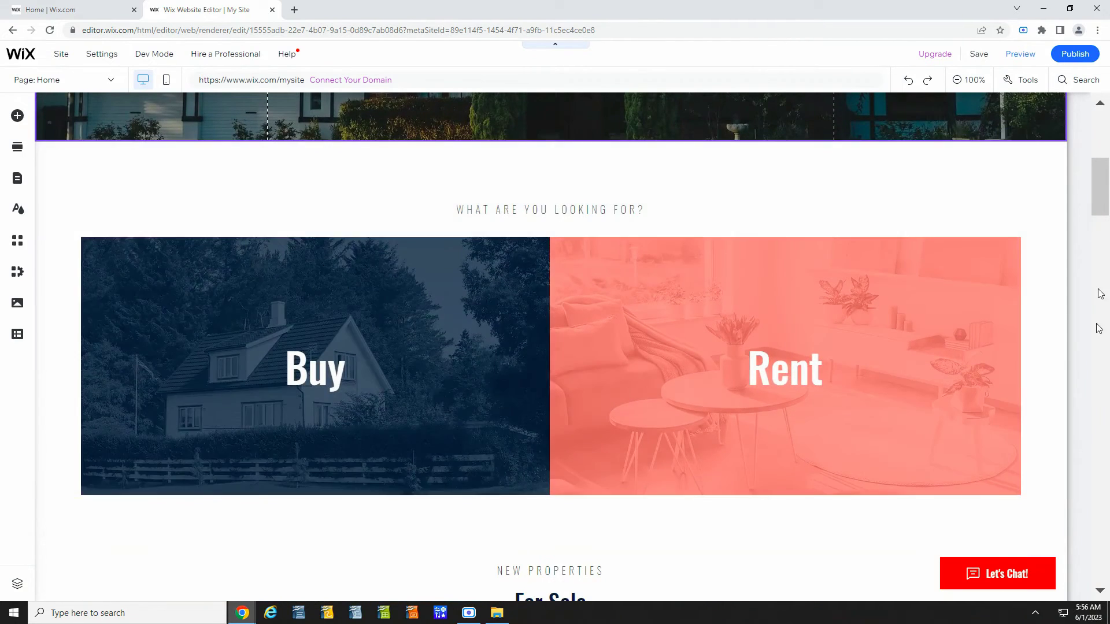
pyautogui.click(1063, 322)
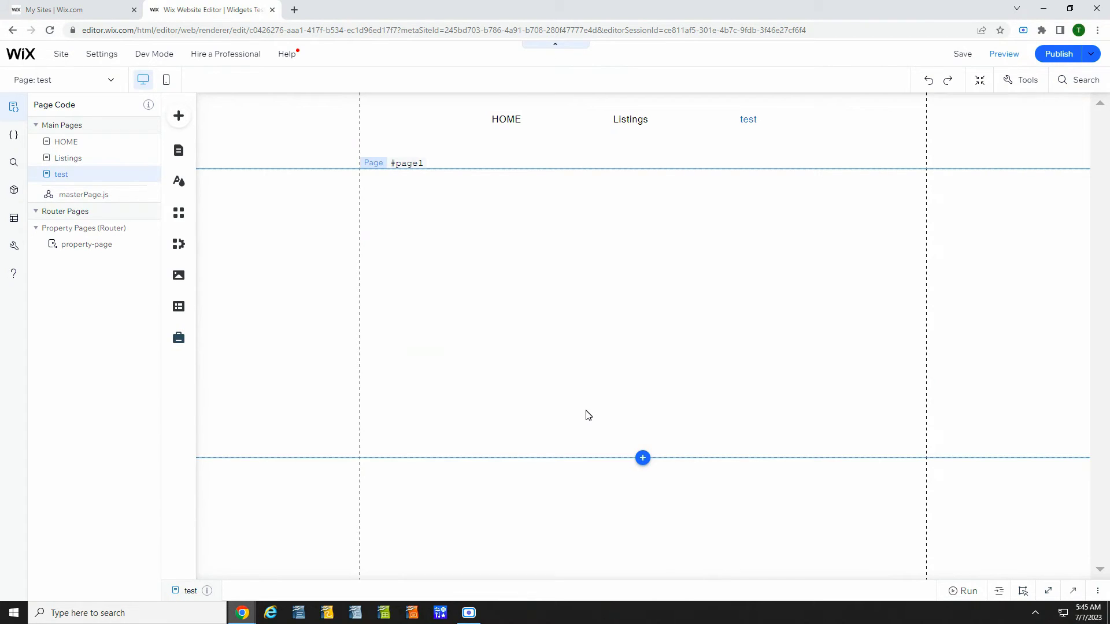
# Step: Drag the Organic MLS IDX Listings widget from App Widgets onto the test page
pyautogui.click(180, 115)
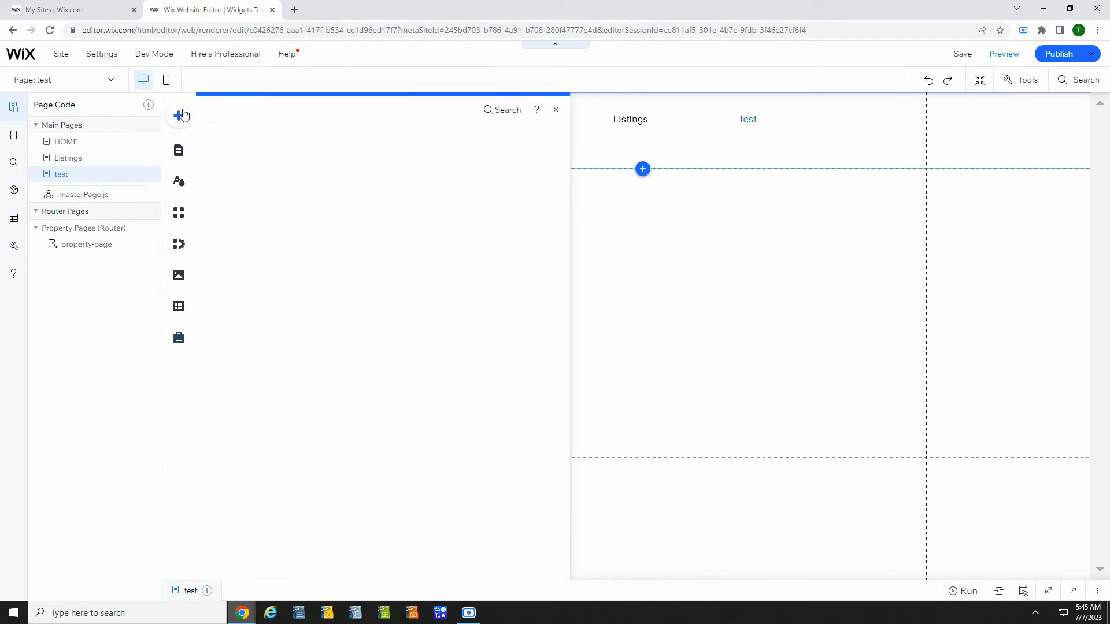
pyautogui.scroll(-2, 240, 554)
pyautogui.click(238, 546)
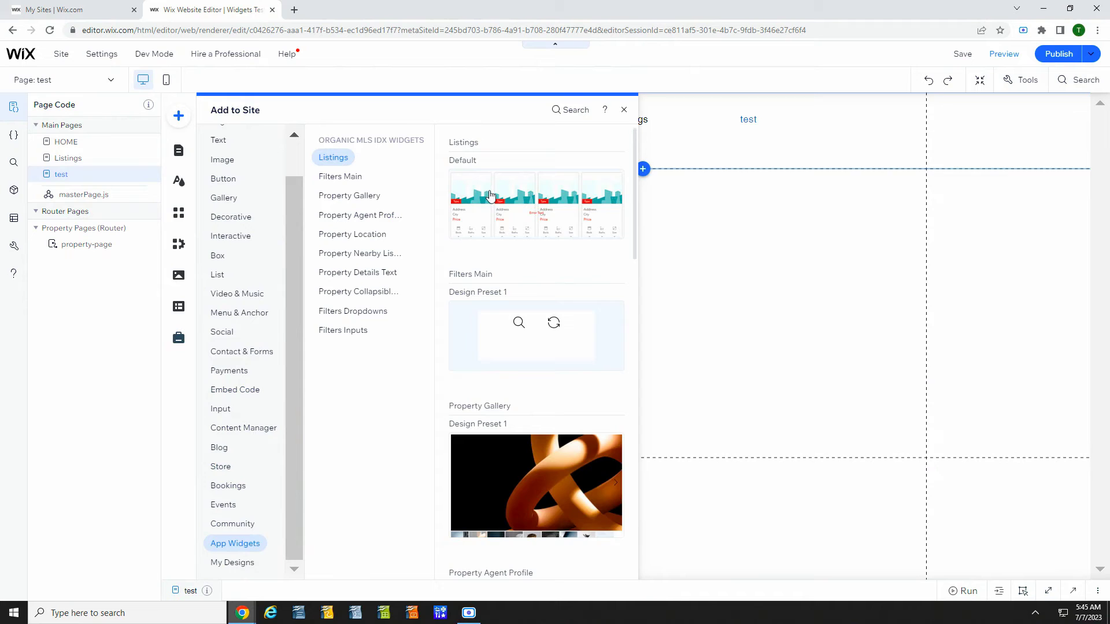
pyautogui.moveTo(491, 196); pyautogui.dragTo(484, 298)
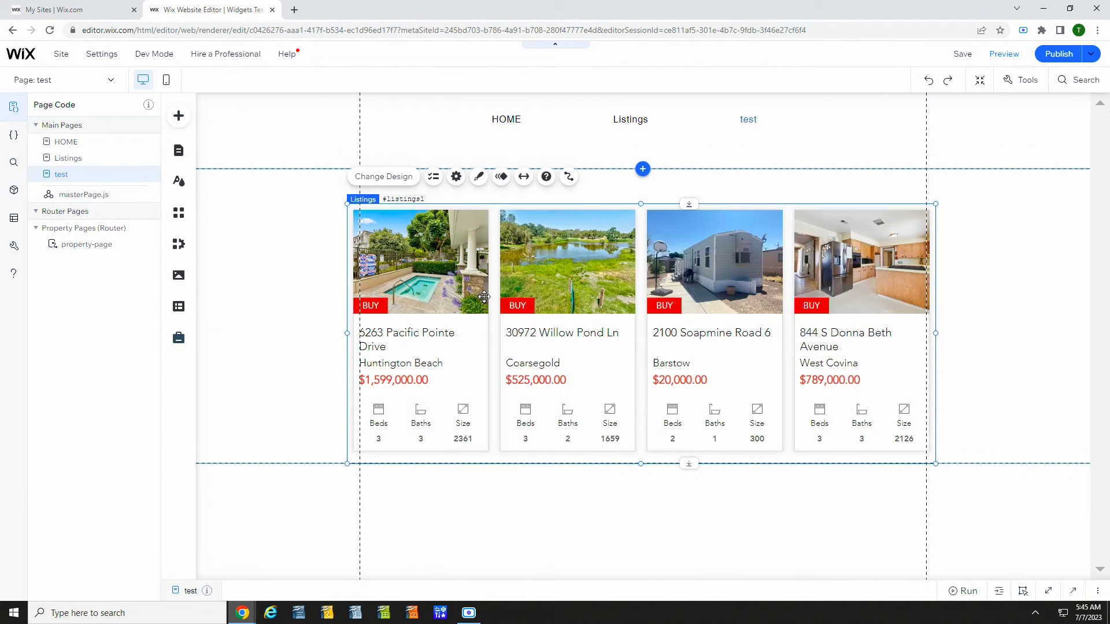
# Step: Set the Listings widget to 8 cards with pagination on and move it lower on the page
pyautogui.click(455, 176)
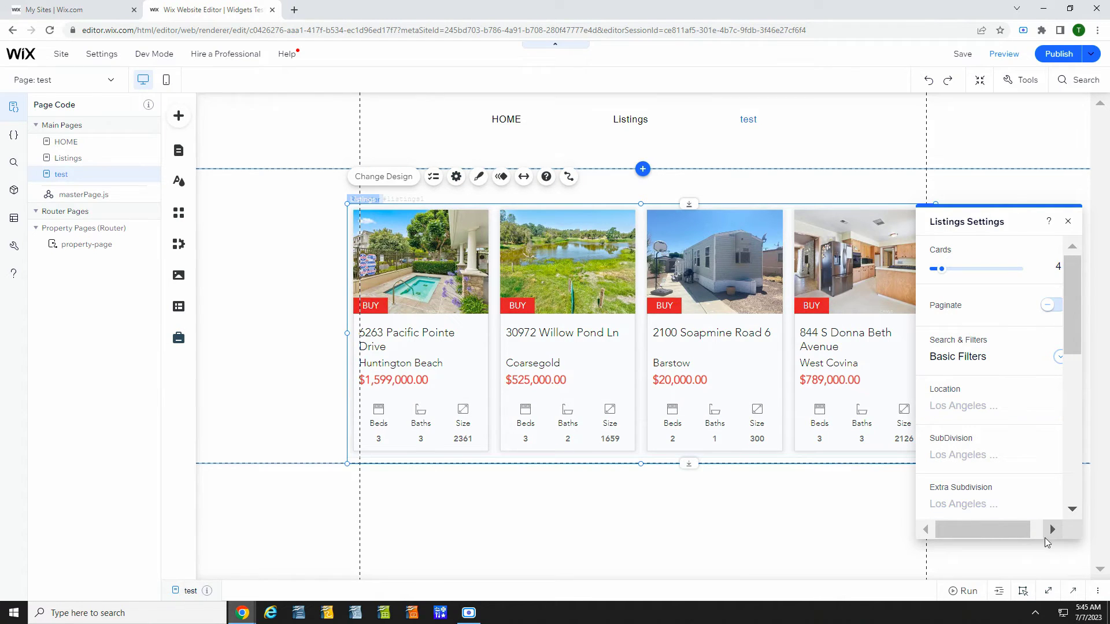
pyautogui.click(1052, 529)
pyautogui.click(1039, 267)
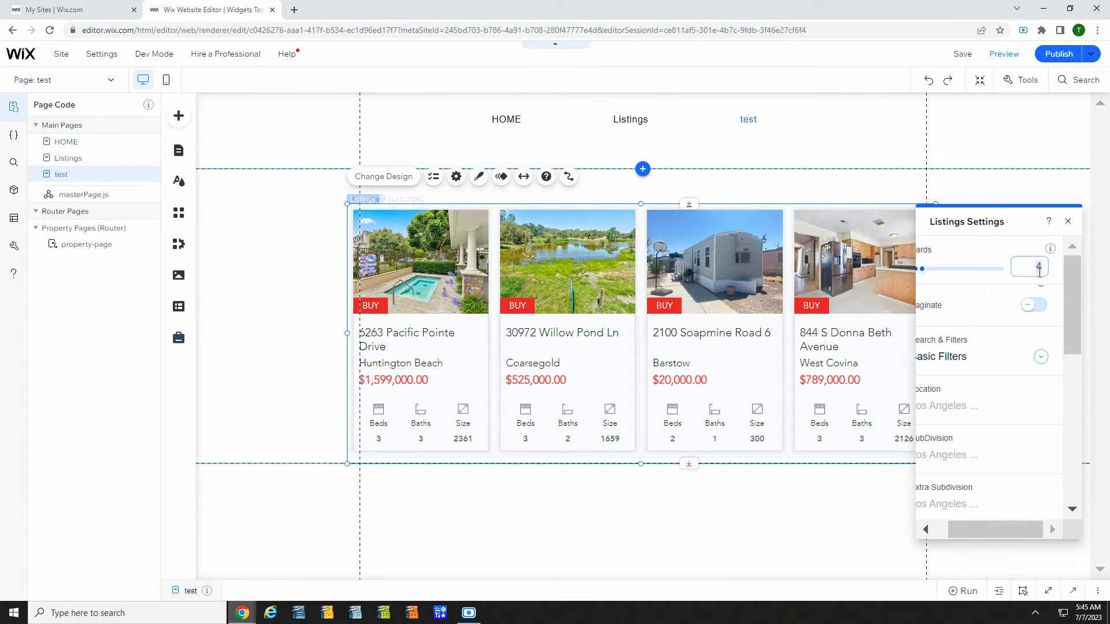
pyautogui.write('8')
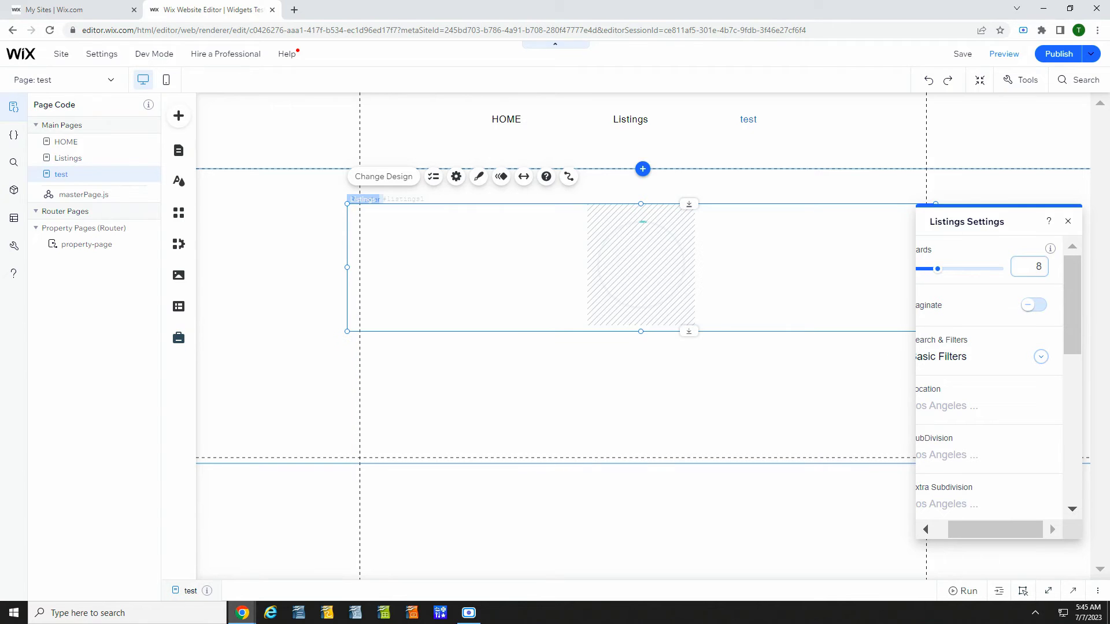
pyautogui.click(1033, 305)
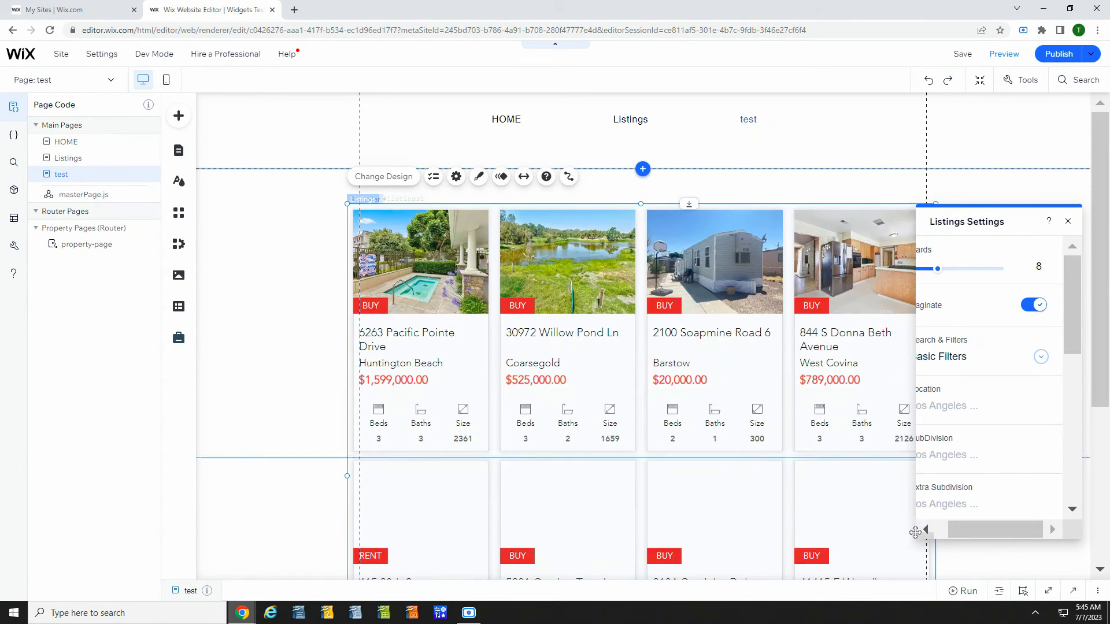
pyautogui.click(924, 530)
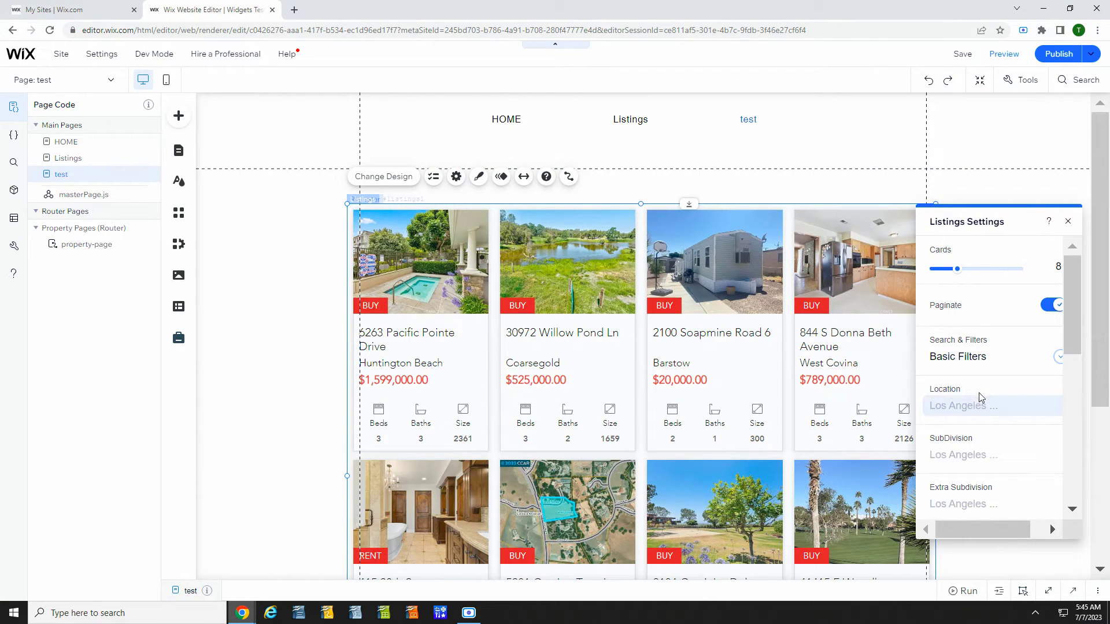
pyautogui.press('Escape')
pyautogui.click(720, 227)
pyautogui.moveTo(582, 215); pyautogui.dragTo(584, 501)
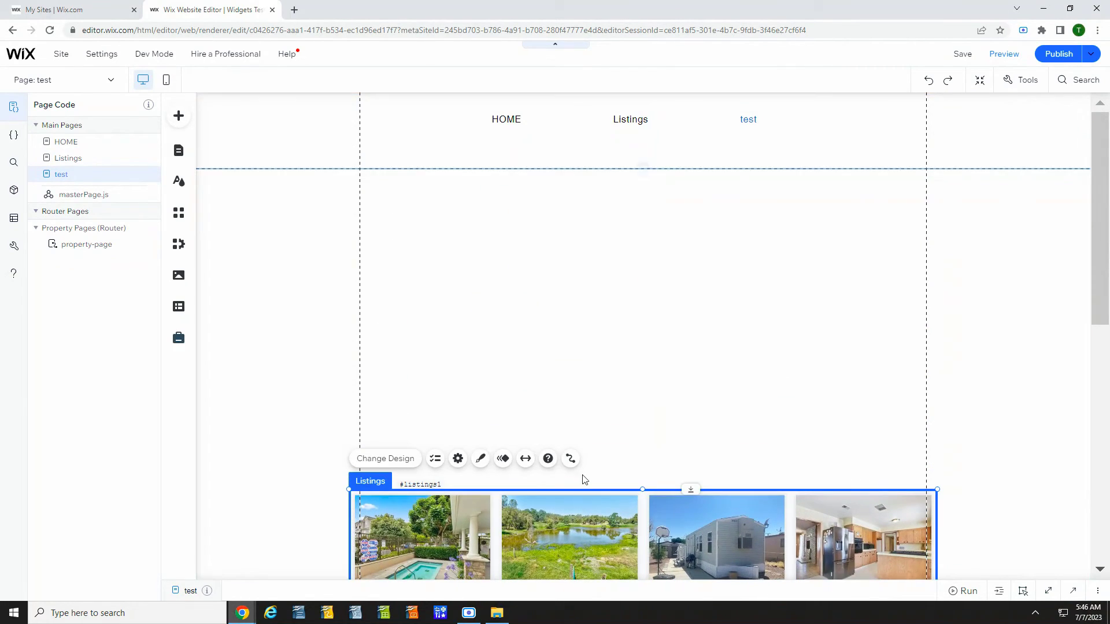
# Step: Drag a Filters Dropdowns widget from App Widgets onto the page above the listings
pyautogui.click(179, 117)
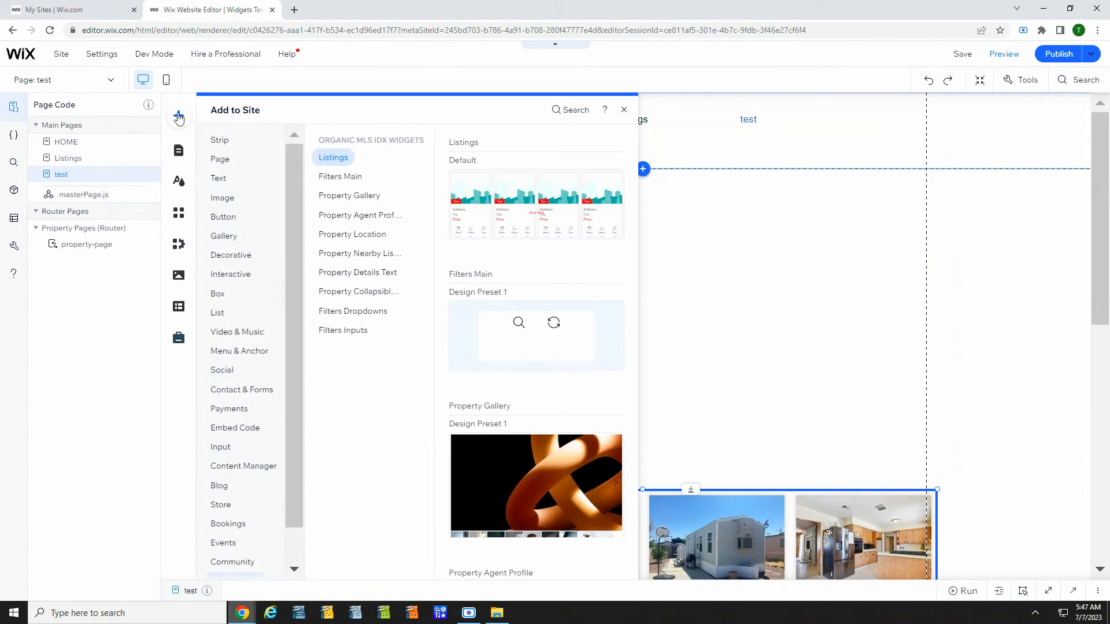
pyautogui.scroll(-2, 243, 277)
pyautogui.scroll(2, 255, 299)
pyautogui.click(352, 312)
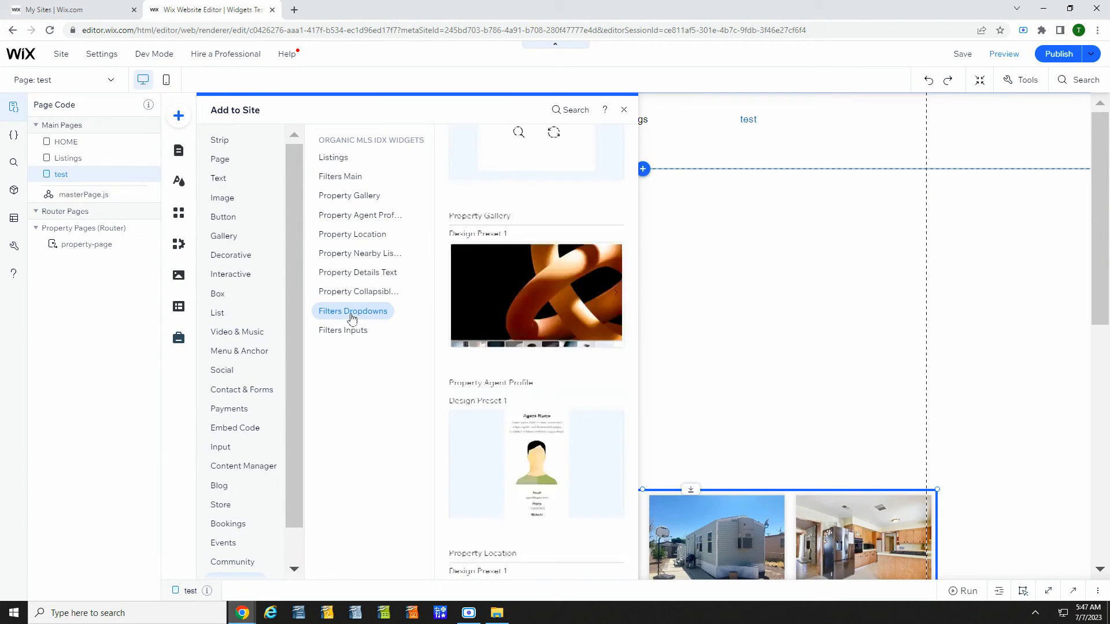
pyautogui.moveTo(490, 303); pyautogui.dragTo(384, 238)
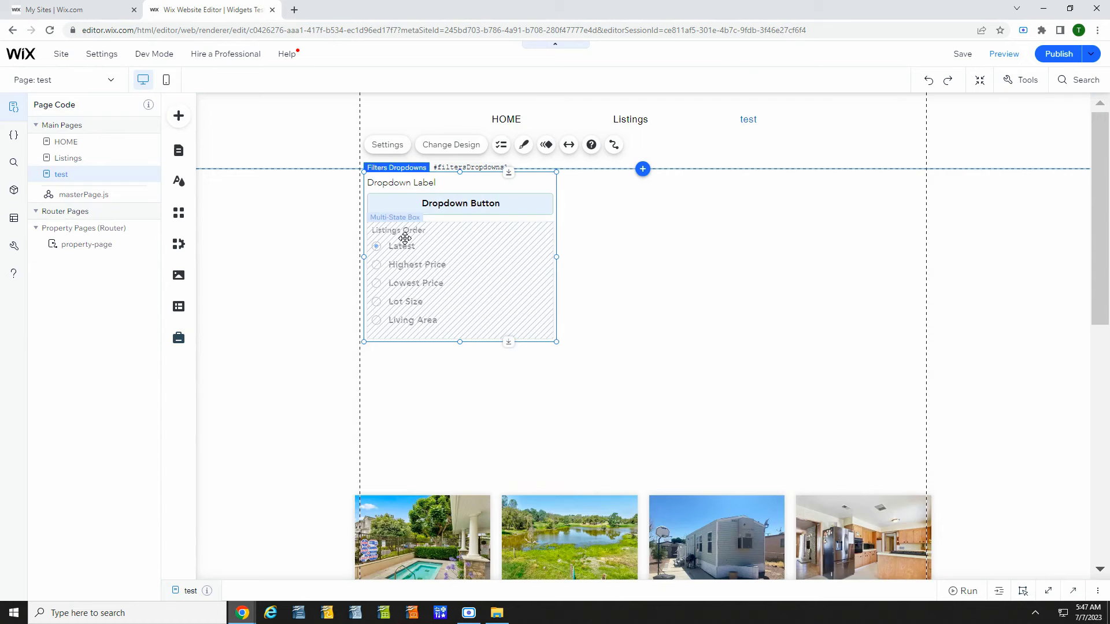
# Step: Set the dropdown's filter type to Listings Type and add a second Filters Dropdowns beside it
pyautogui.click(387, 145)
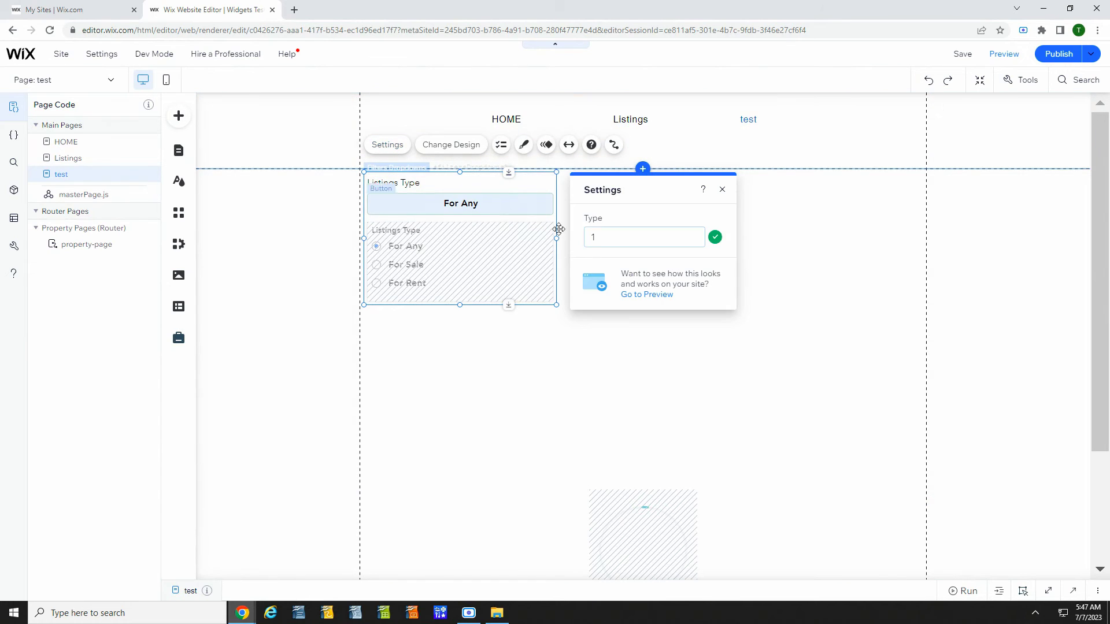
pyautogui.click(604, 239)
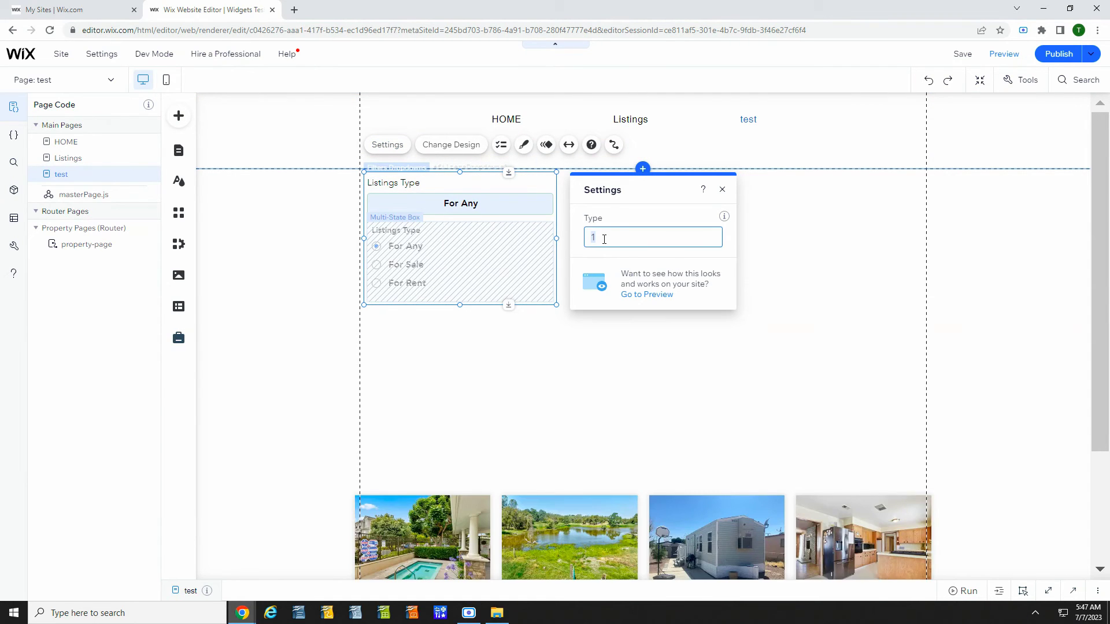
pyautogui.write('2')
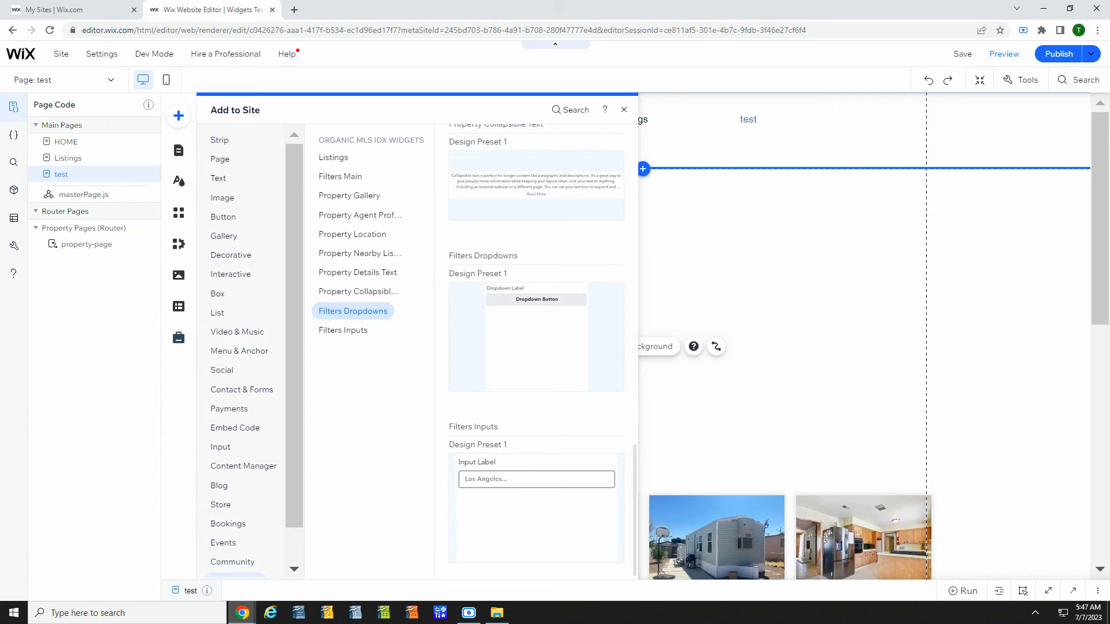
pyautogui.moveTo(532, 310); pyautogui.dragTo(629, 250)
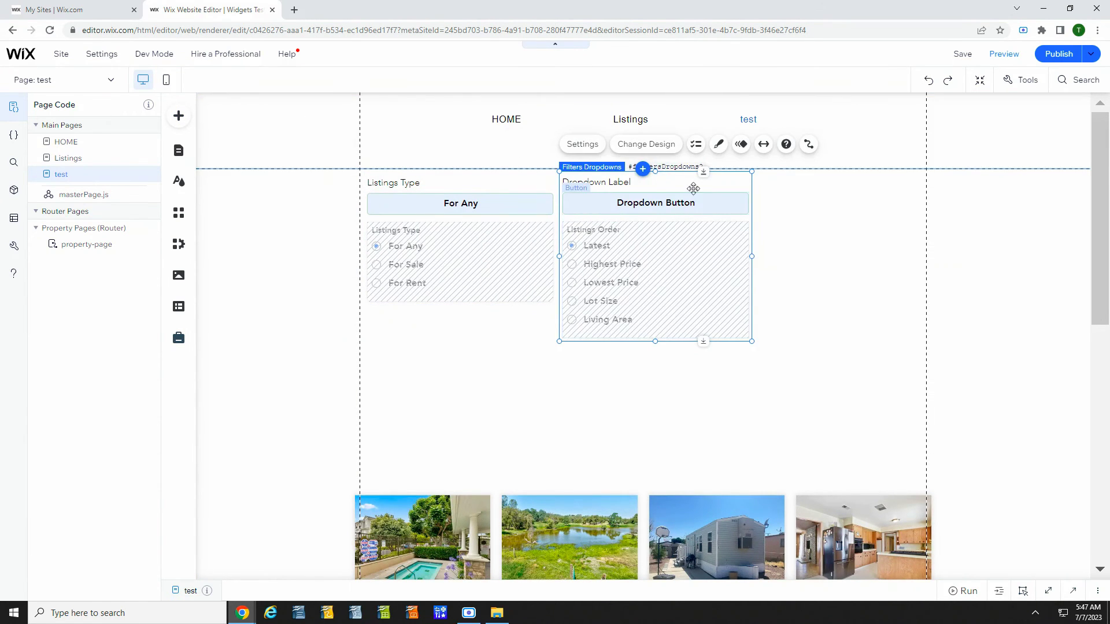
# Step: Set the second dropdown's filter type to Property Type
pyautogui.click(582, 144)
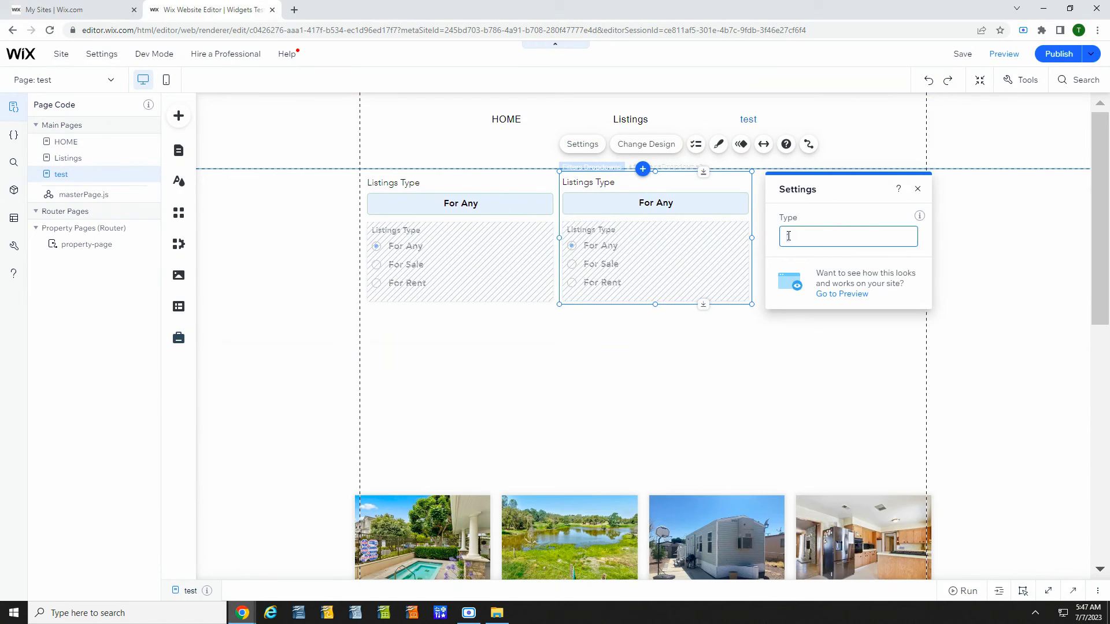
pyautogui.write('p')
pyautogui.click(764, 369)
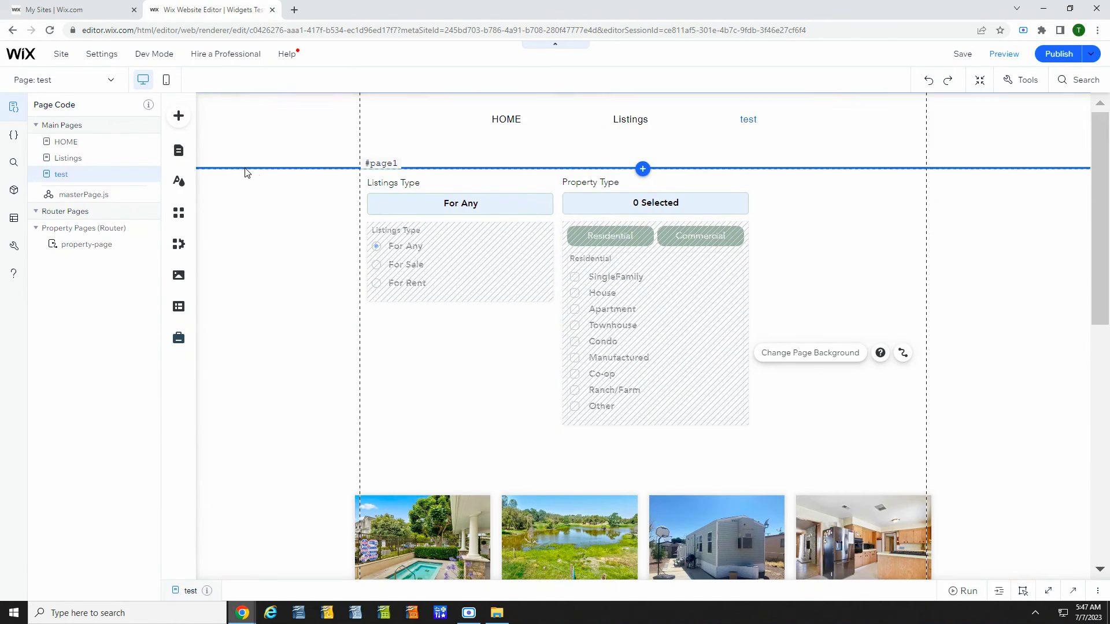
# Step: Drag a Filters Main widget from App Widgets onto the page
pyautogui.click(178, 116)
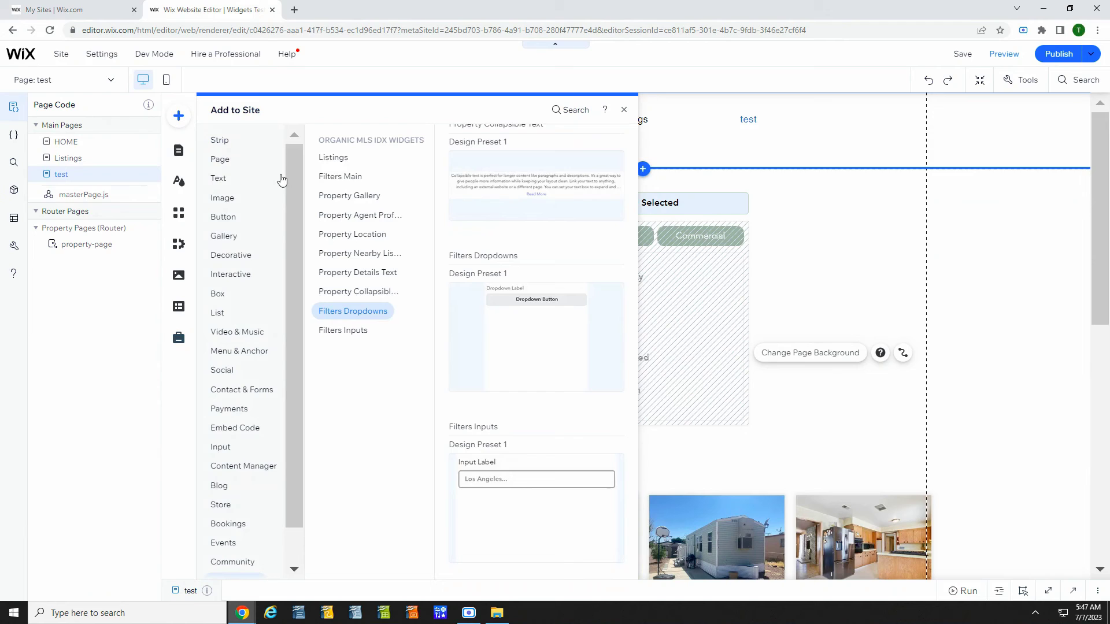
pyautogui.click(324, 176)
pyautogui.moveTo(534, 197); pyautogui.dragTo(770, 206)
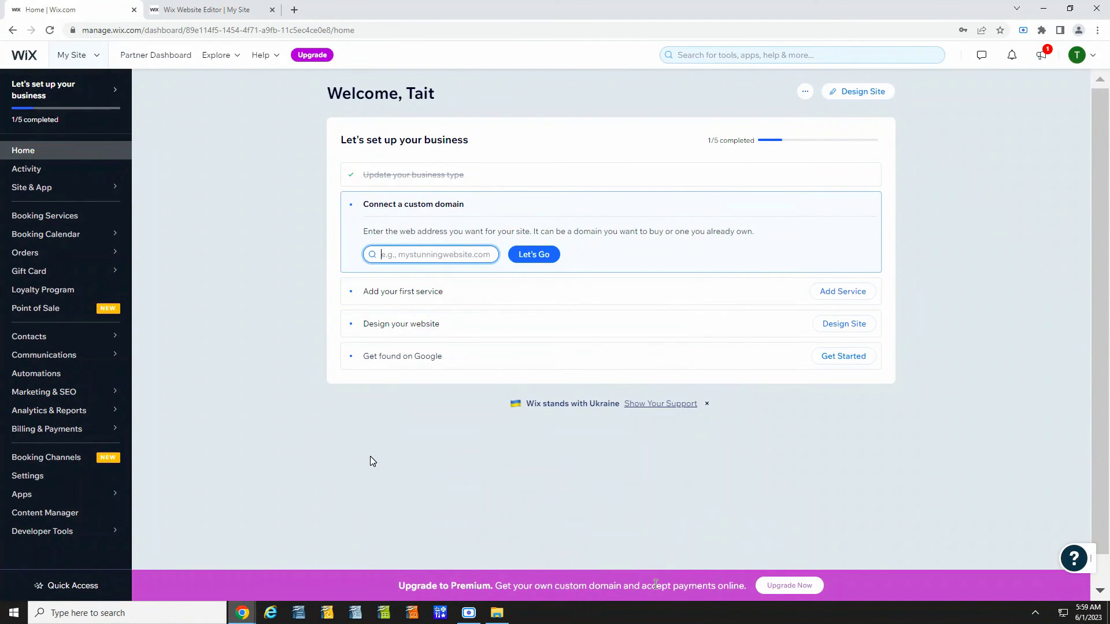
# Step: Paste wixandmlsrouter.com into the custom domain field and check that it's available
pyautogui.rightClick(448, 252)
pyautogui.click(496, 356)
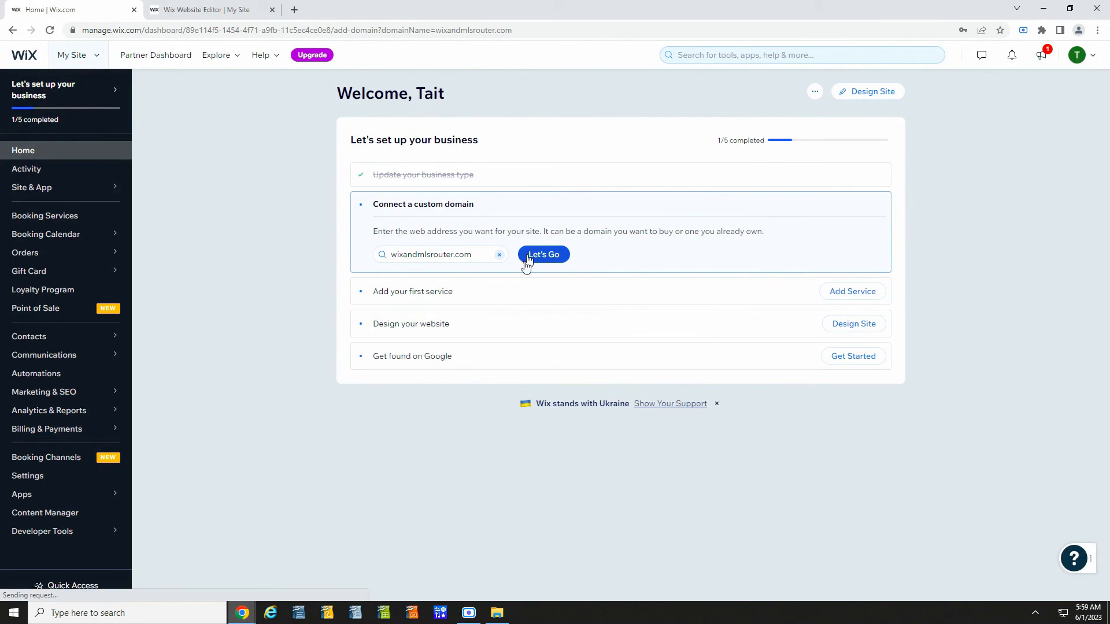
pyautogui.click(528, 255)
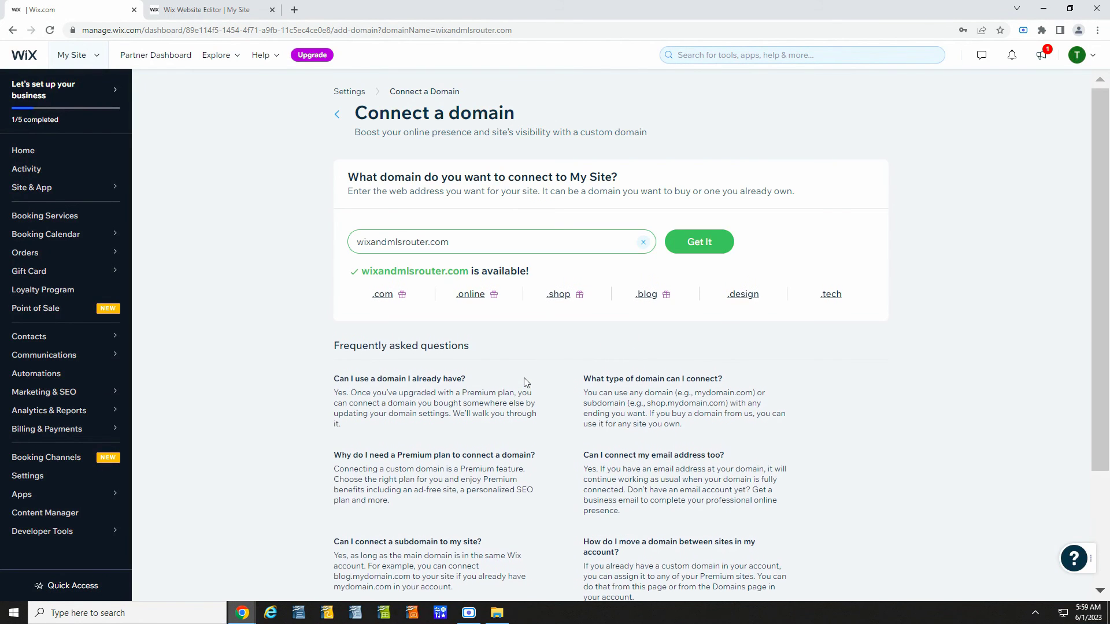